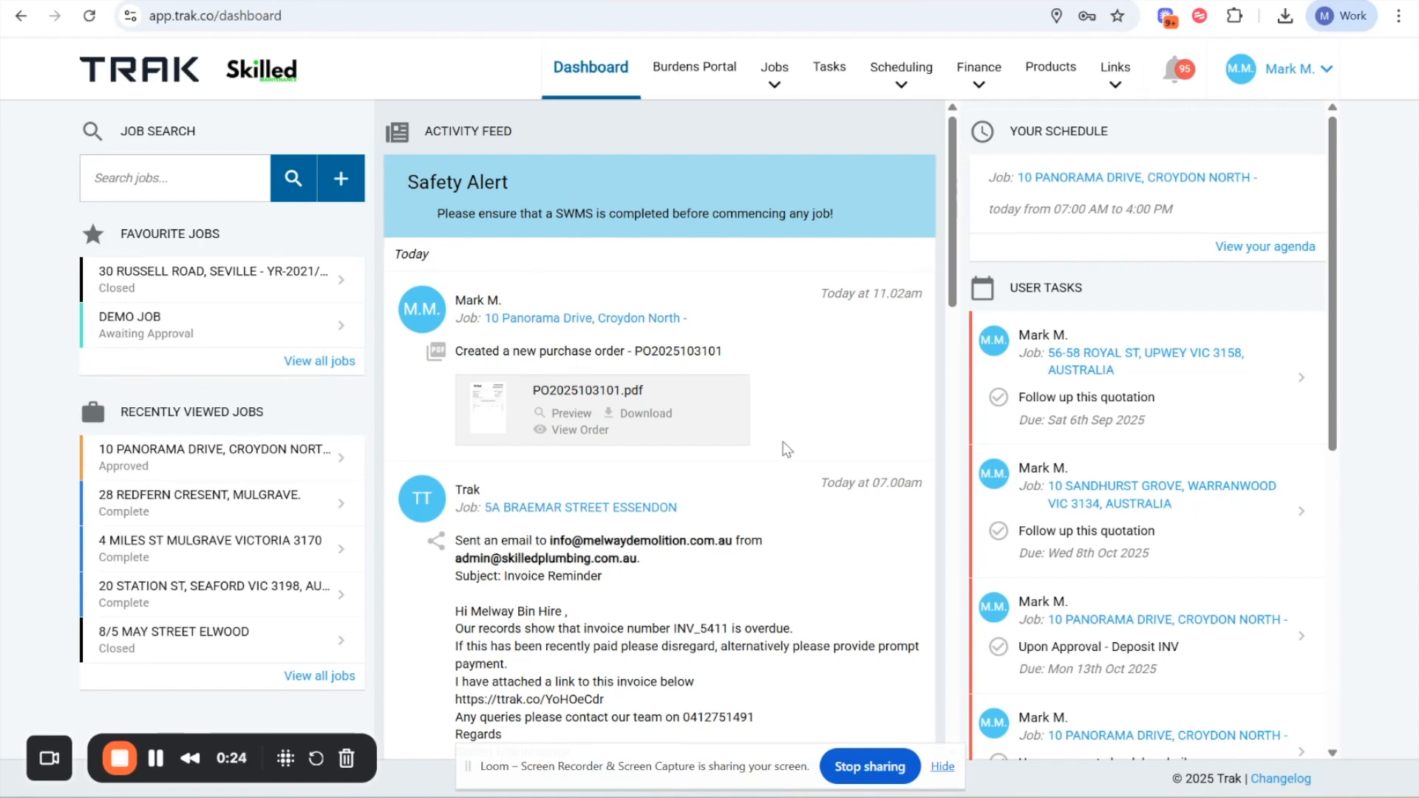
- Open the suppliers list and start adding a new supplier
left_click(1293, 72)
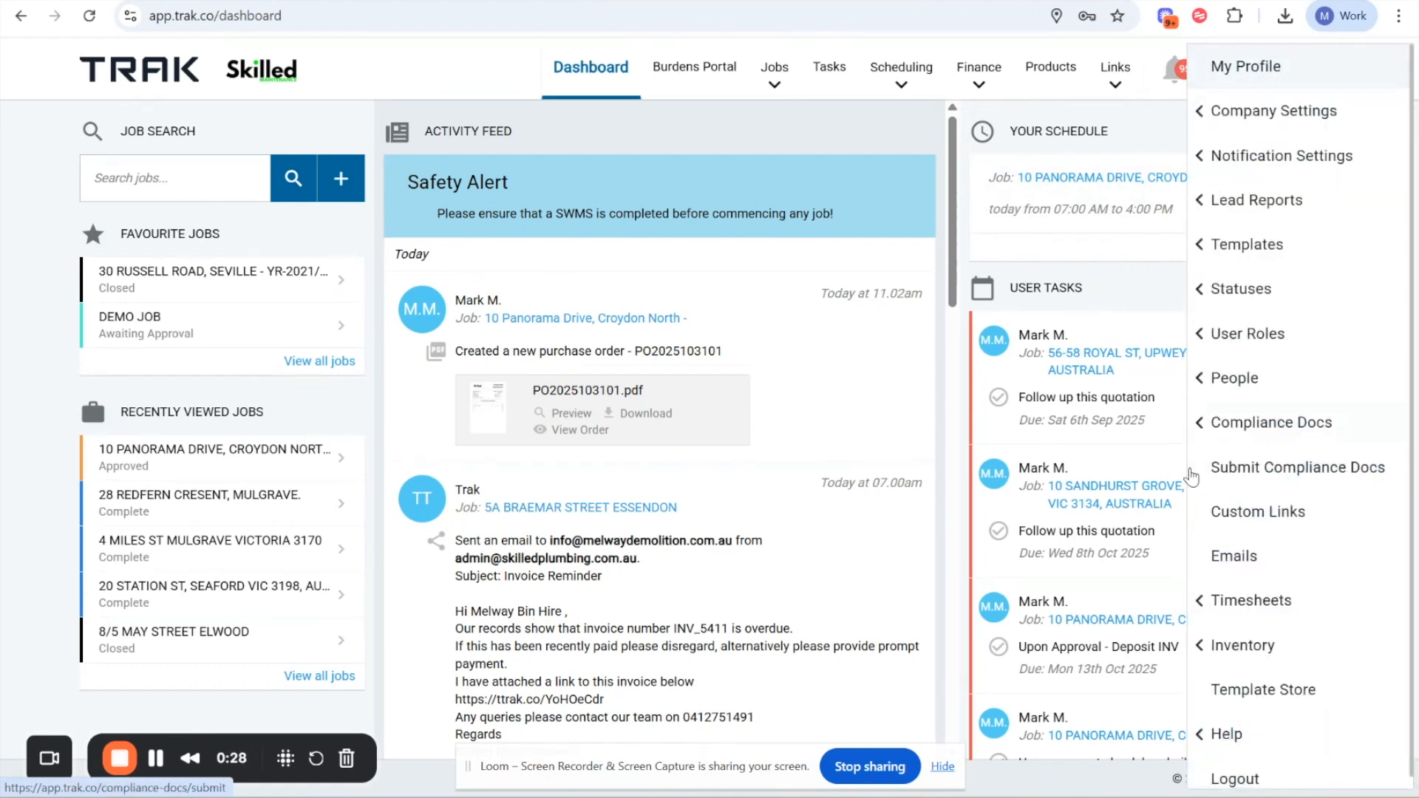
left_click(1226, 392)
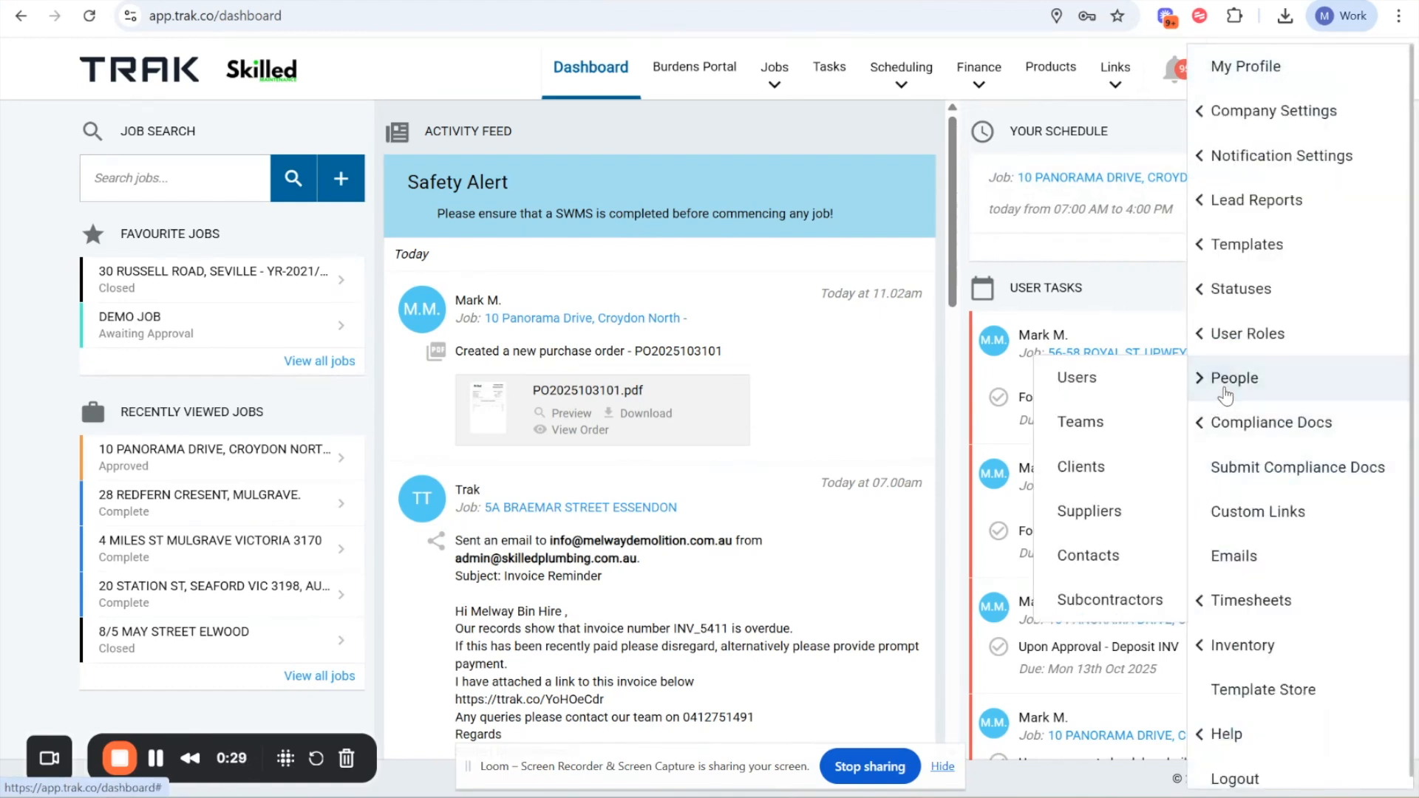
left_click(1089, 511)
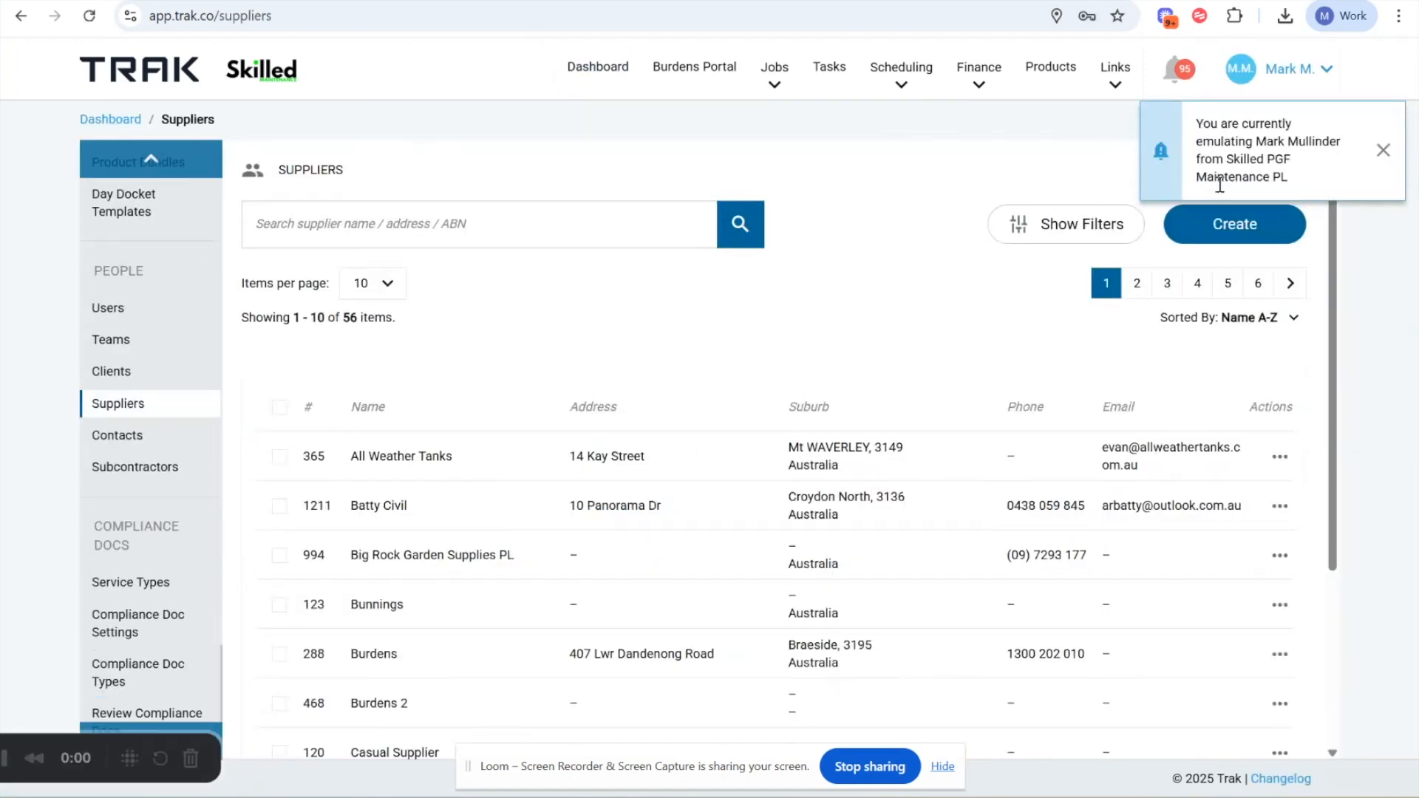
left_click(1216, 223)
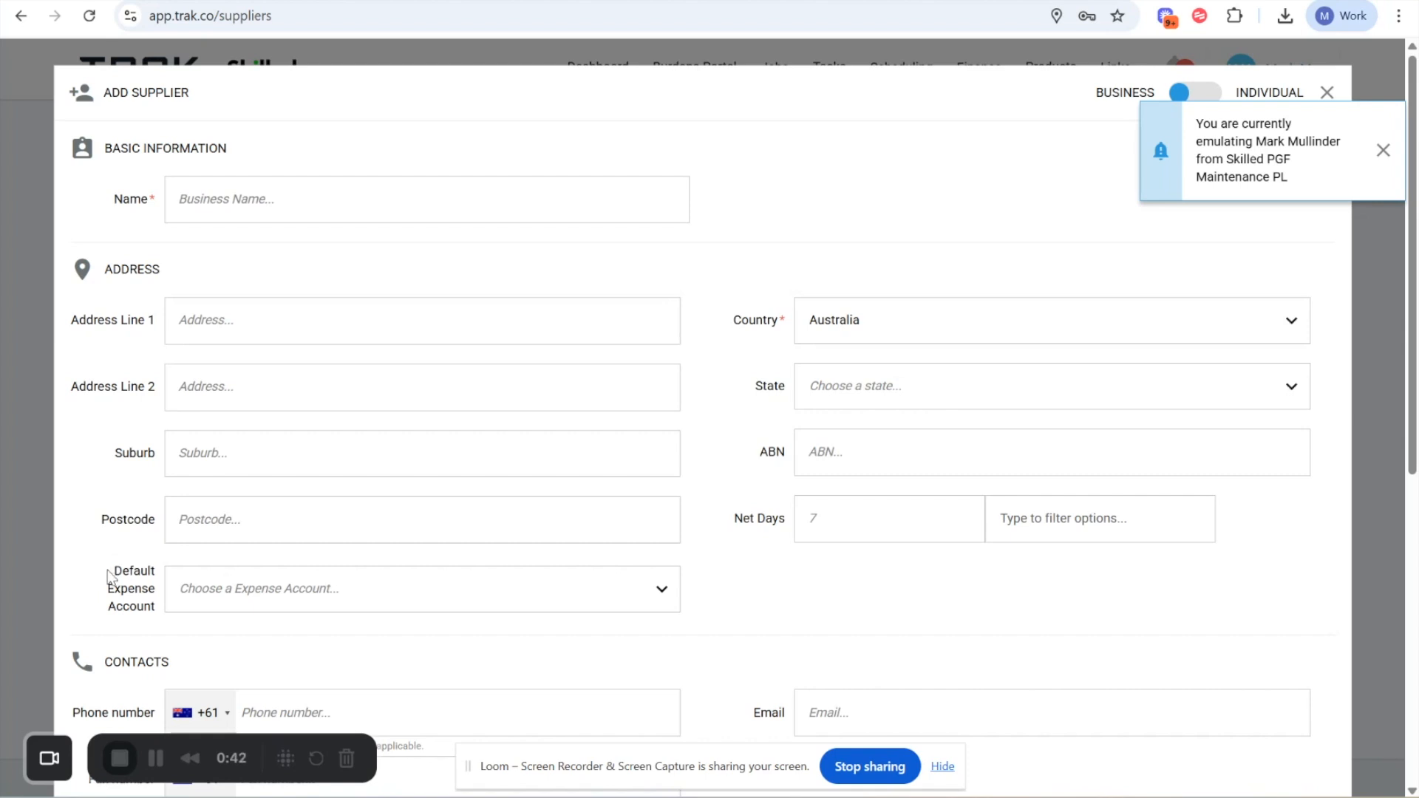
- Choose Materials as the default expense account in the new supplier form, and close the form without saving
left_click_drag(115, 569, 156, 605)
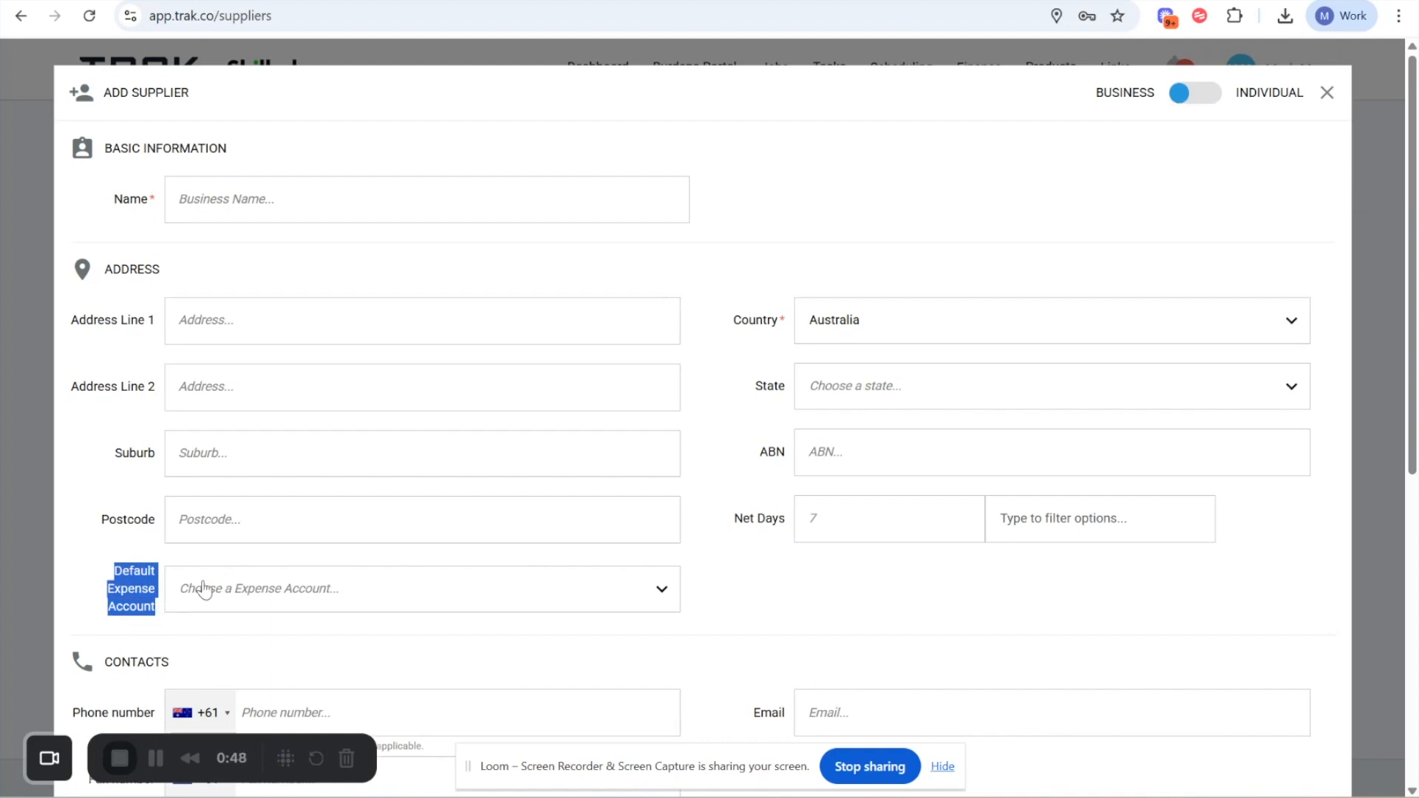
left_click(190, 594)
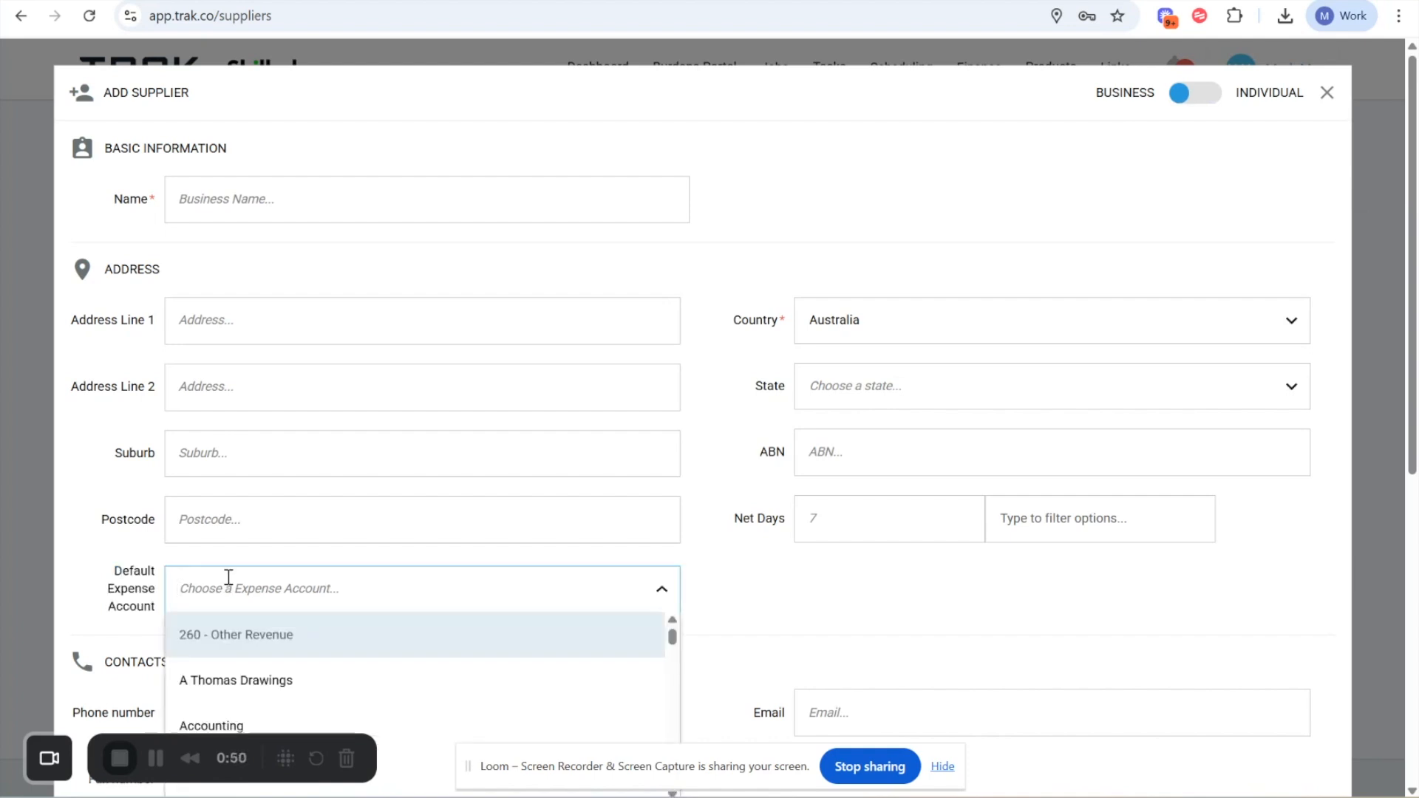
scroll(235, 630, "down", 1)
scroll(235, 630, "down", 2)
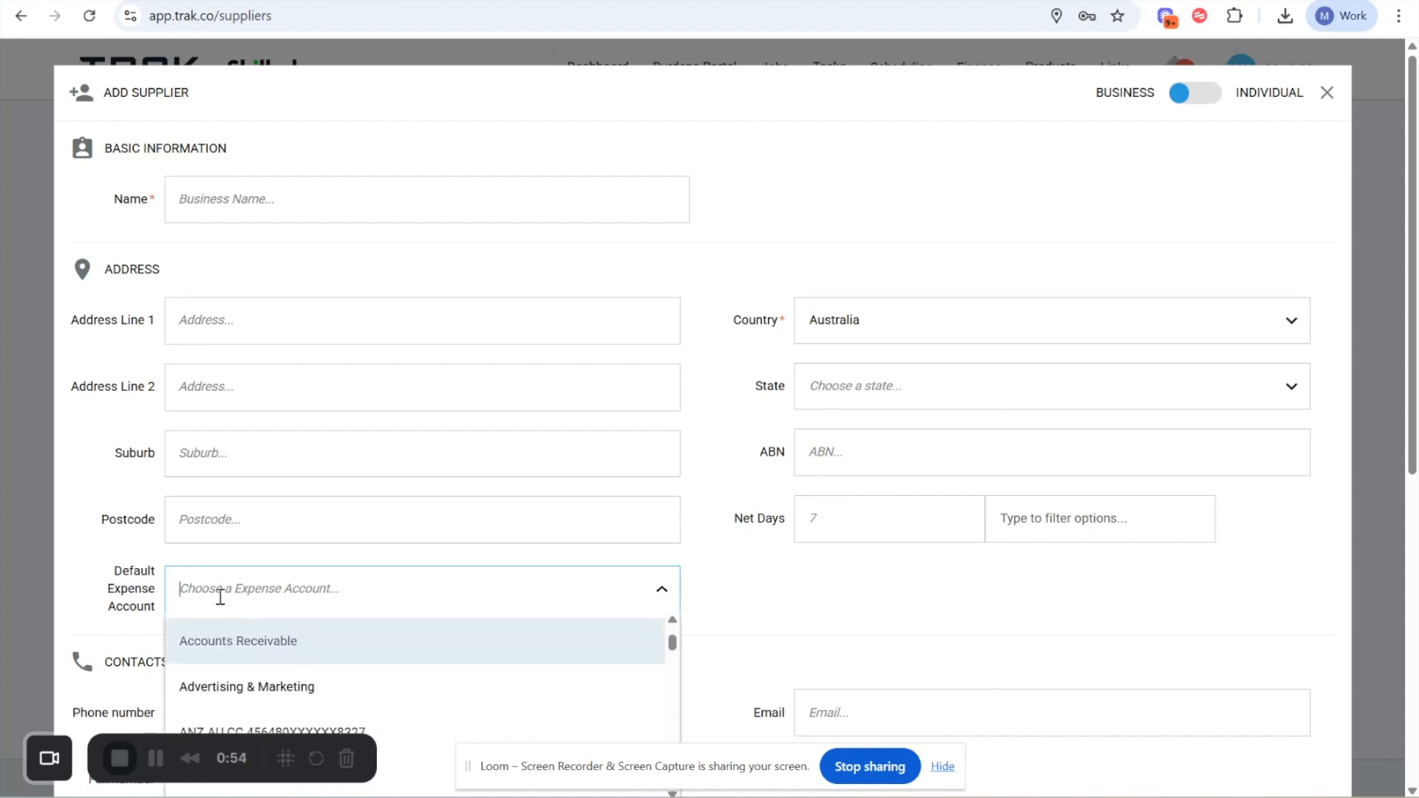
type("sub")
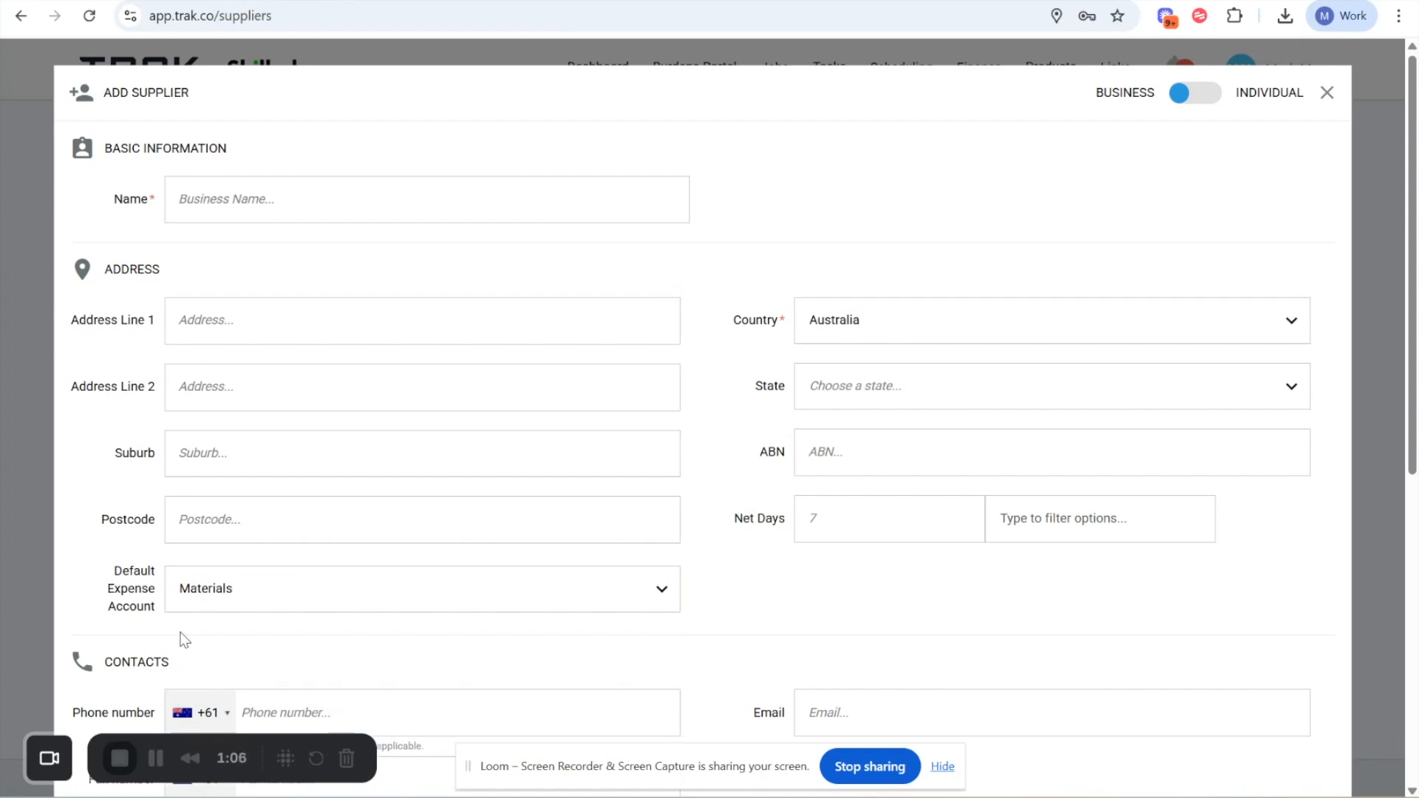
left_click_drag(95, 551, 165, 602)
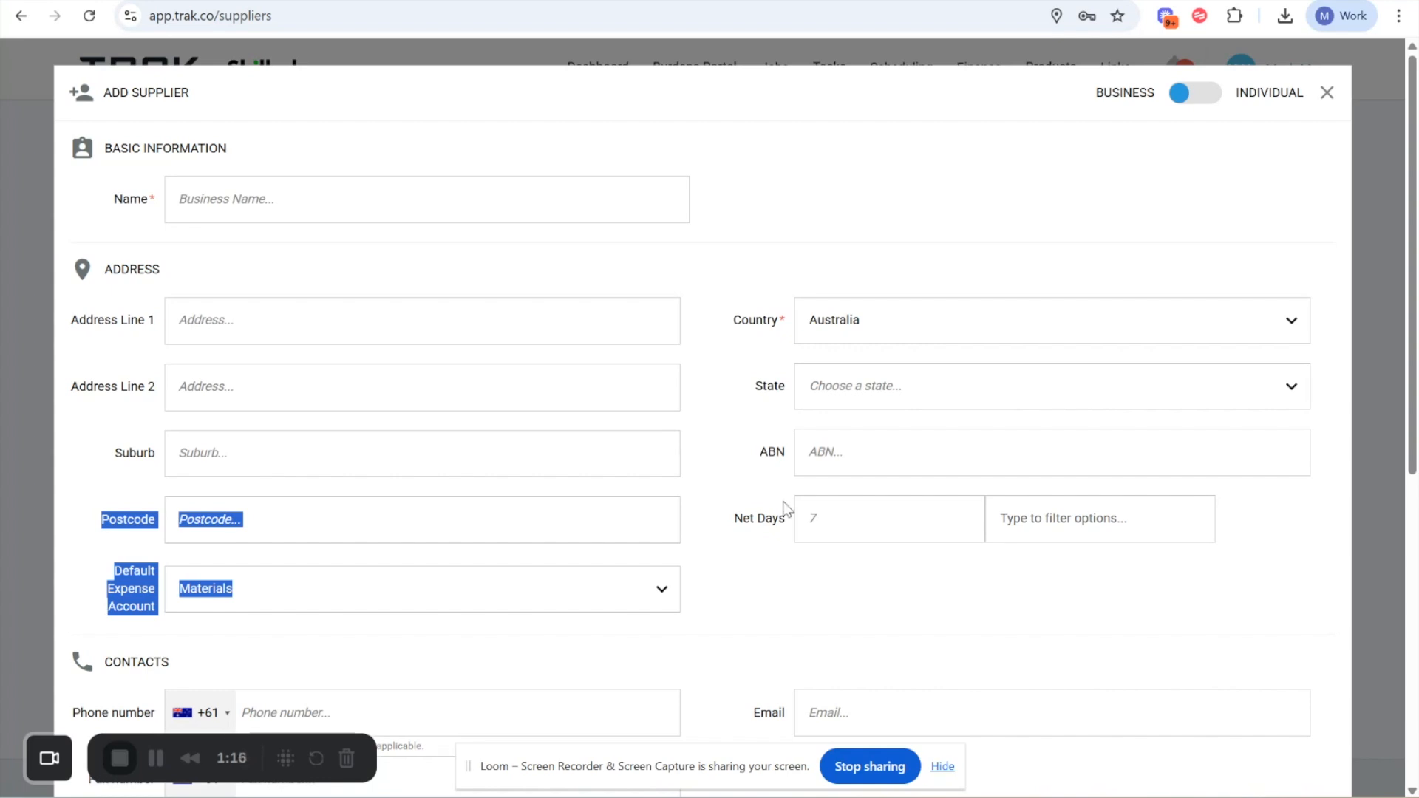
left_click(1322, 114)
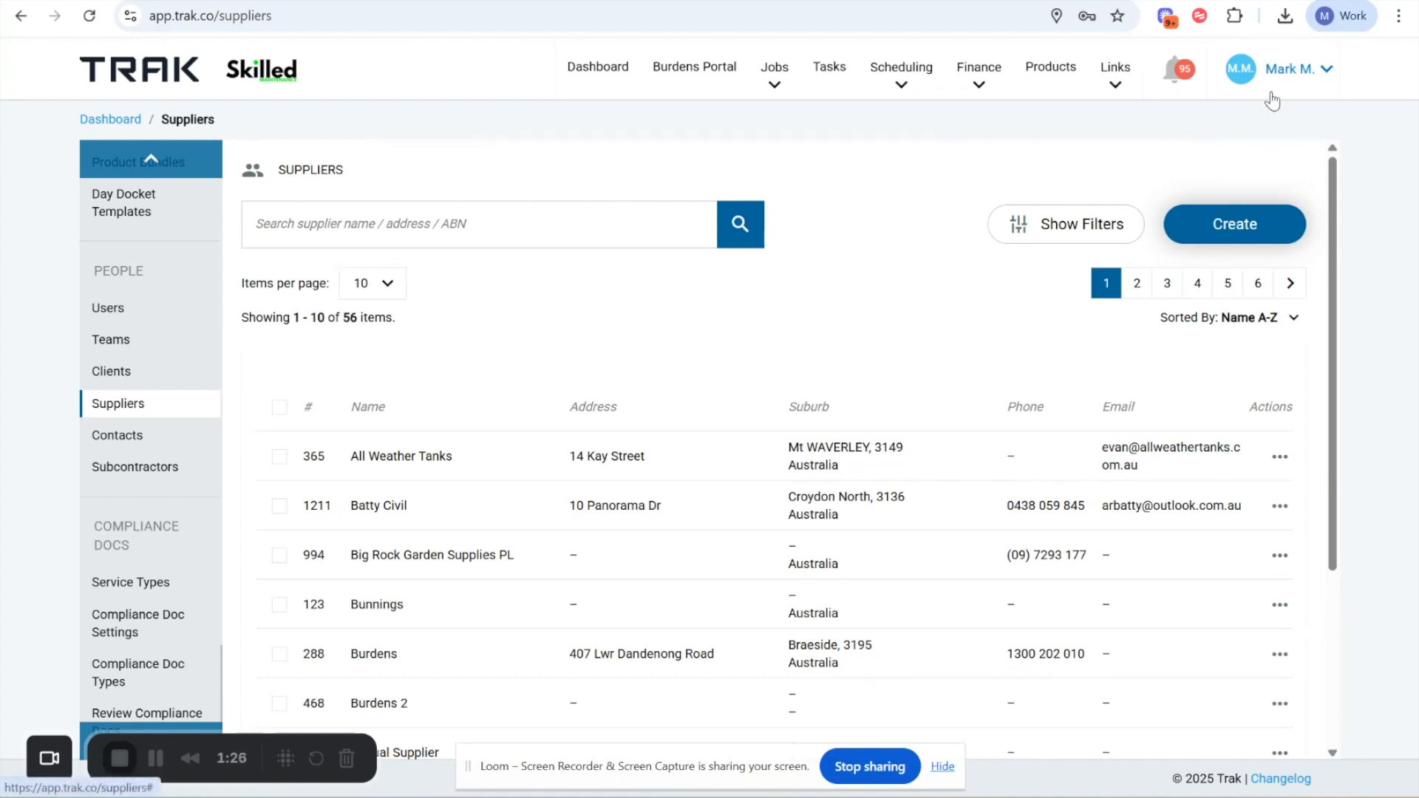
- Open the company's email settings and examine the inbound email address section
left_click(1284, 74)
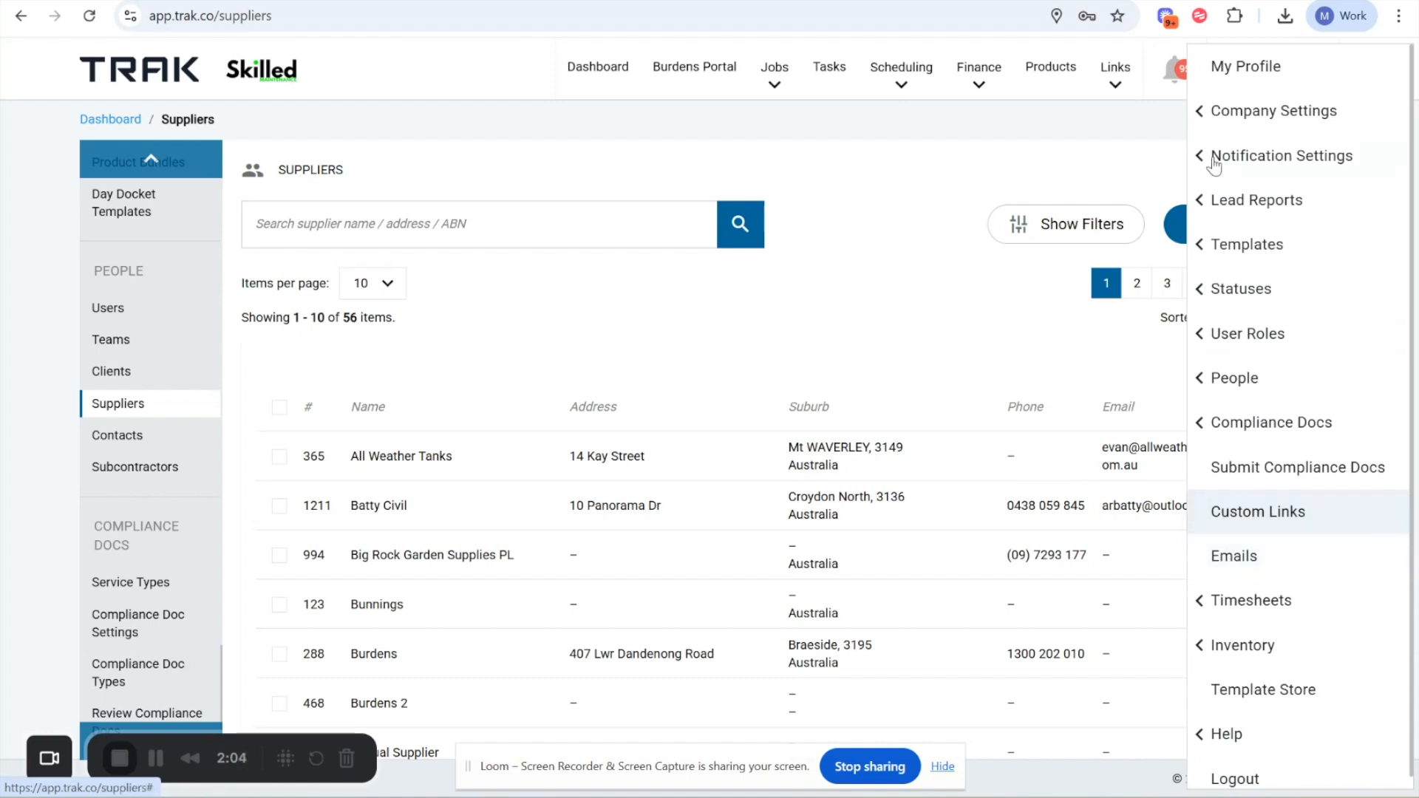
left_click(1235, 118)
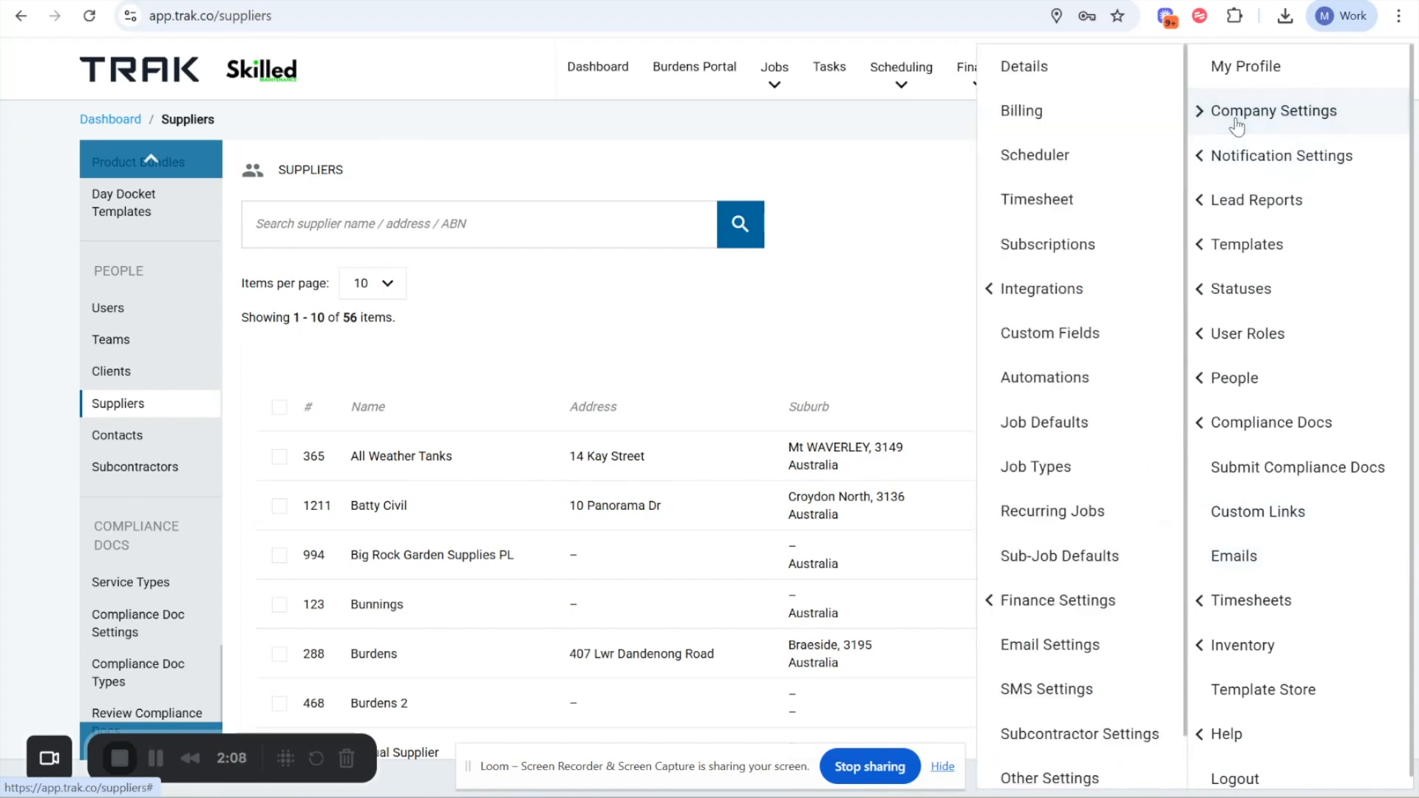
left_click(1037, 648)
scroll(574, 615, "down", 4)
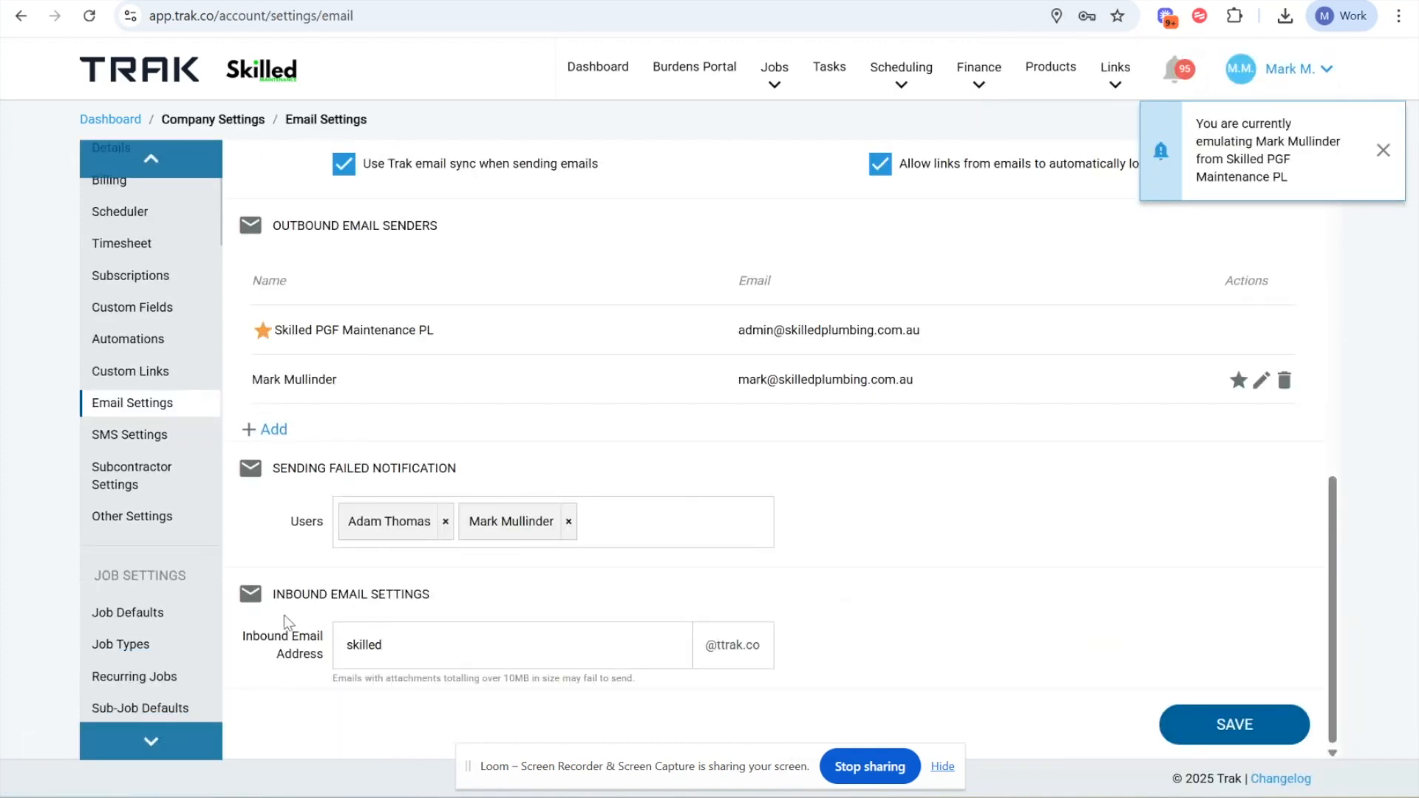
left_click_drag(273, 594, 432, 595)
left_click_drag(345, 645, 389, 647)
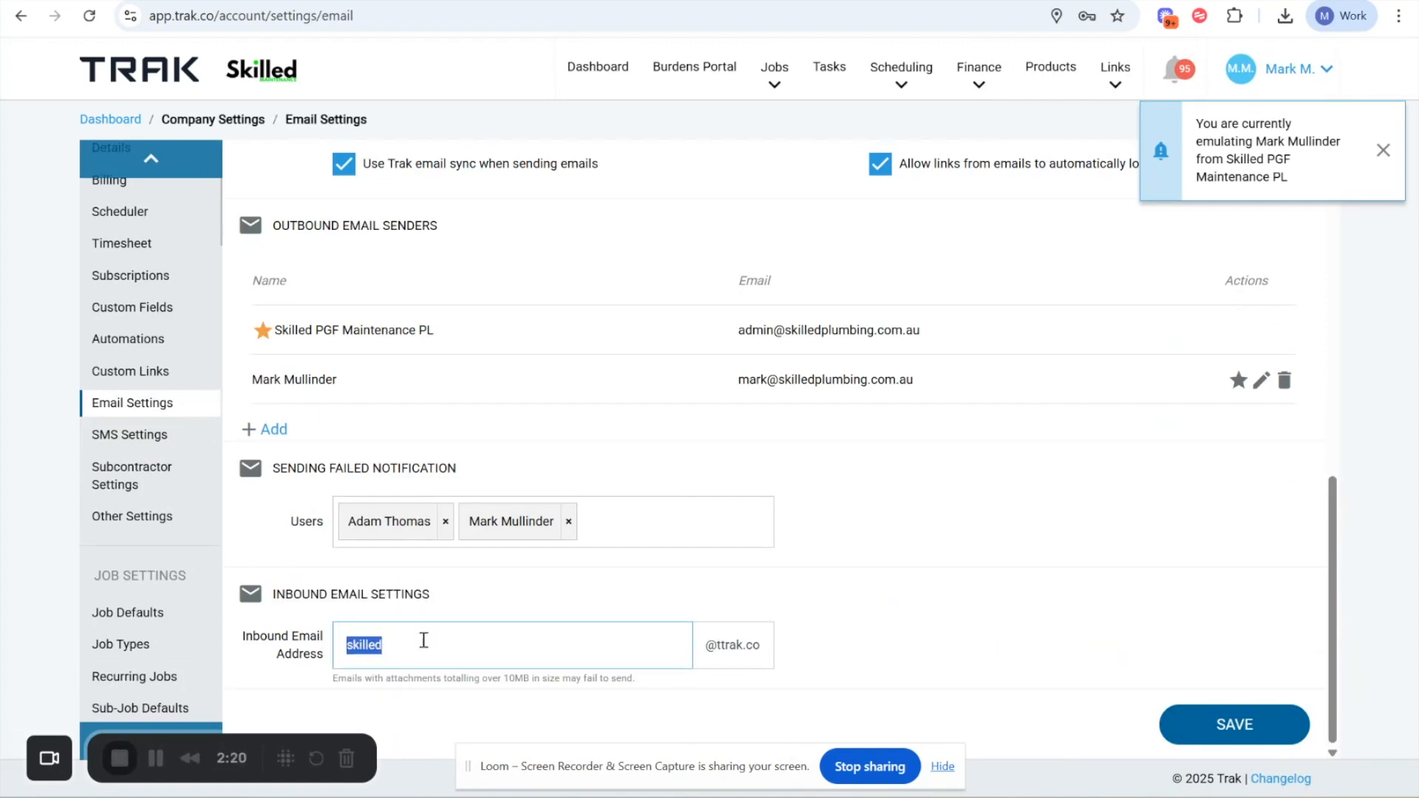
left_click_drag(700, 645, 773, 650)
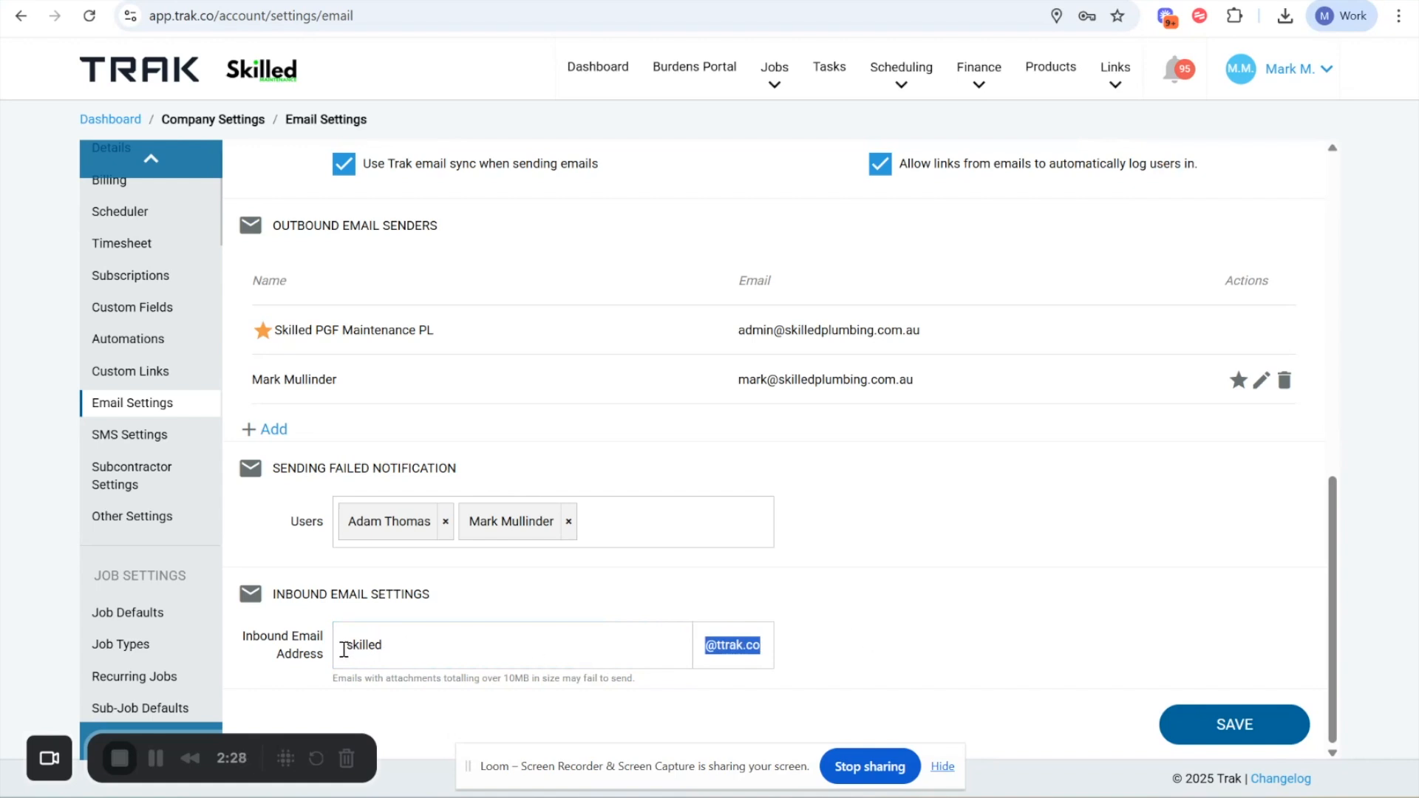
left_click_drag(344, 650, 431, 641)
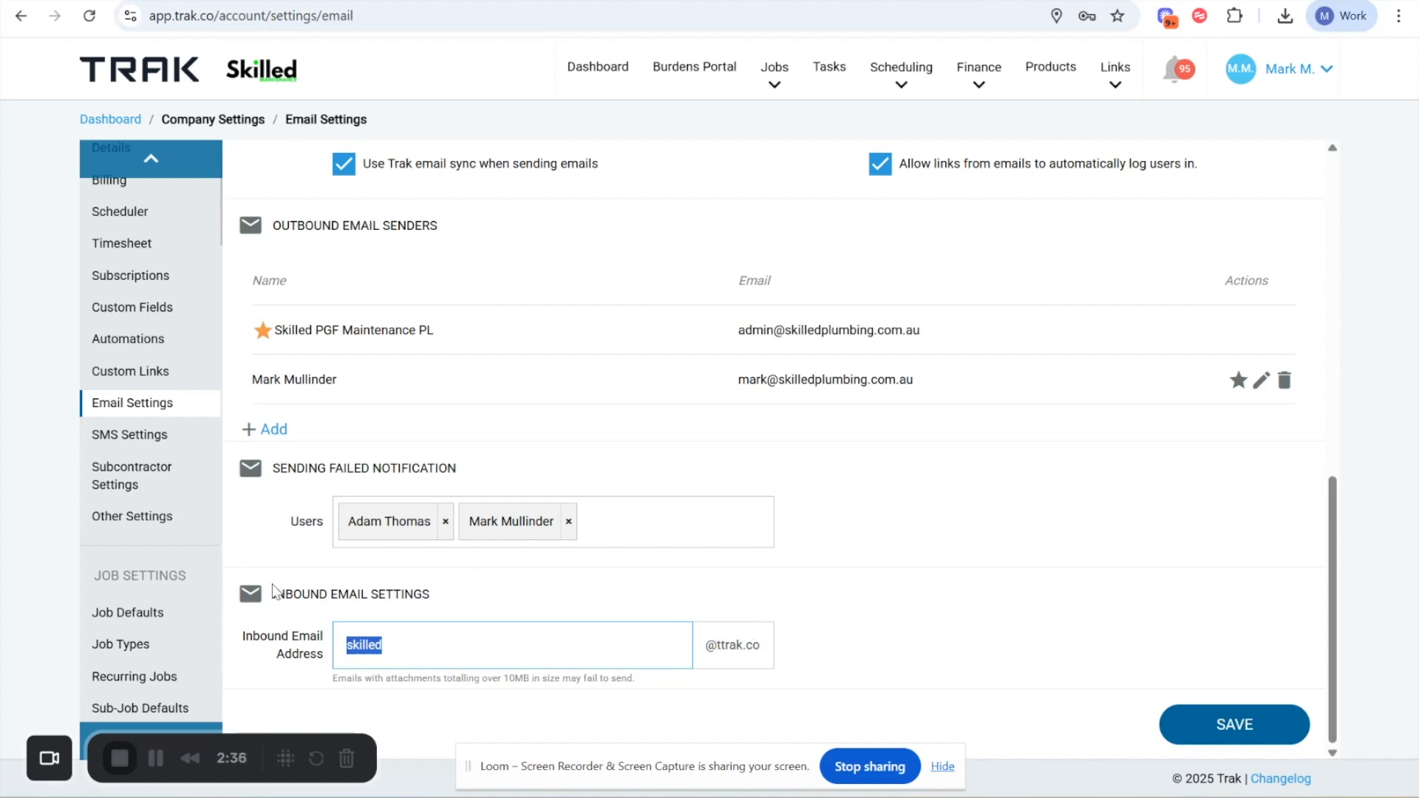
left_click_drag(275, 594, 431, 596)
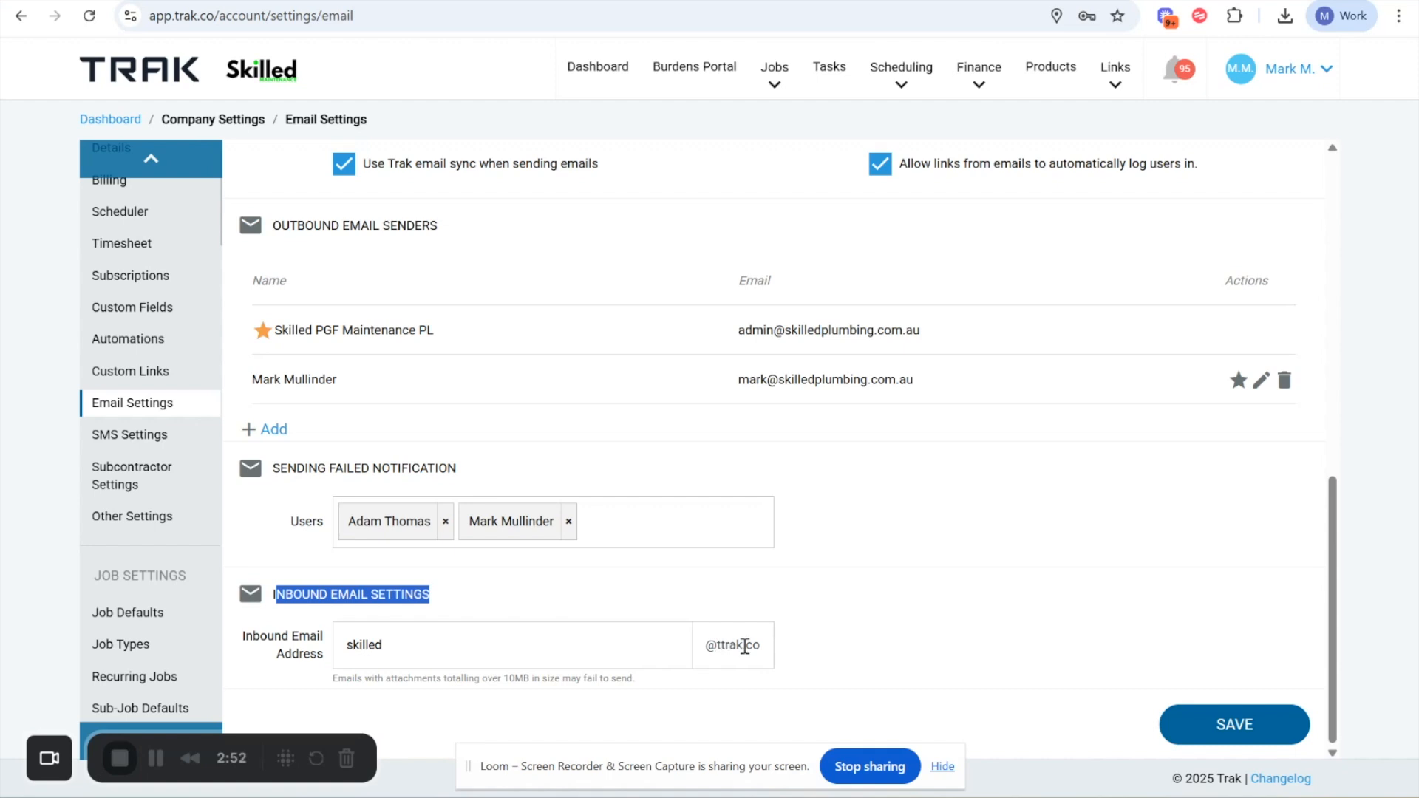
scroll(948, 502, "up", 10)
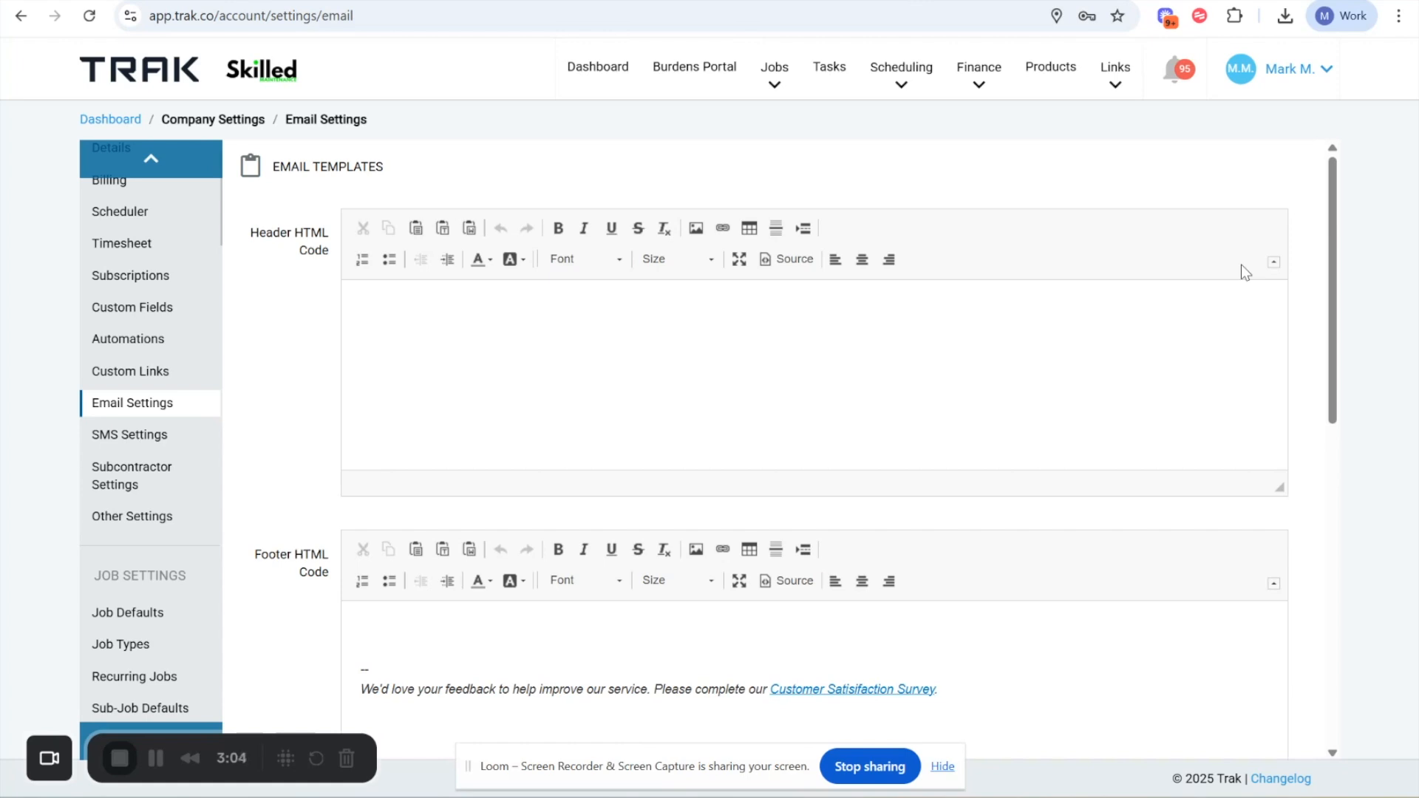
- Open the emails list and examine the job assignment options for the forwarded sewer disconnection email
left_click(1293, 81)
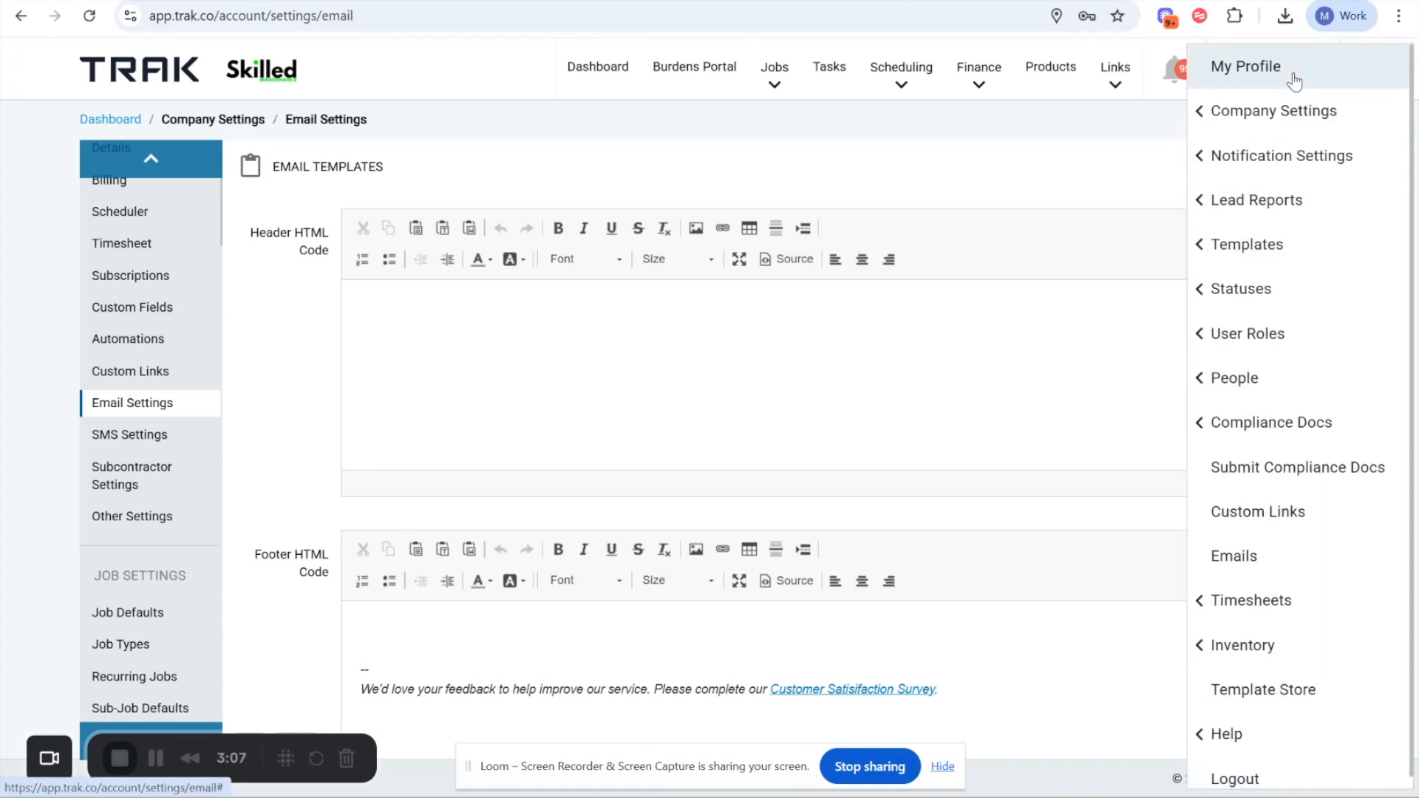
left_click(1232, 558)
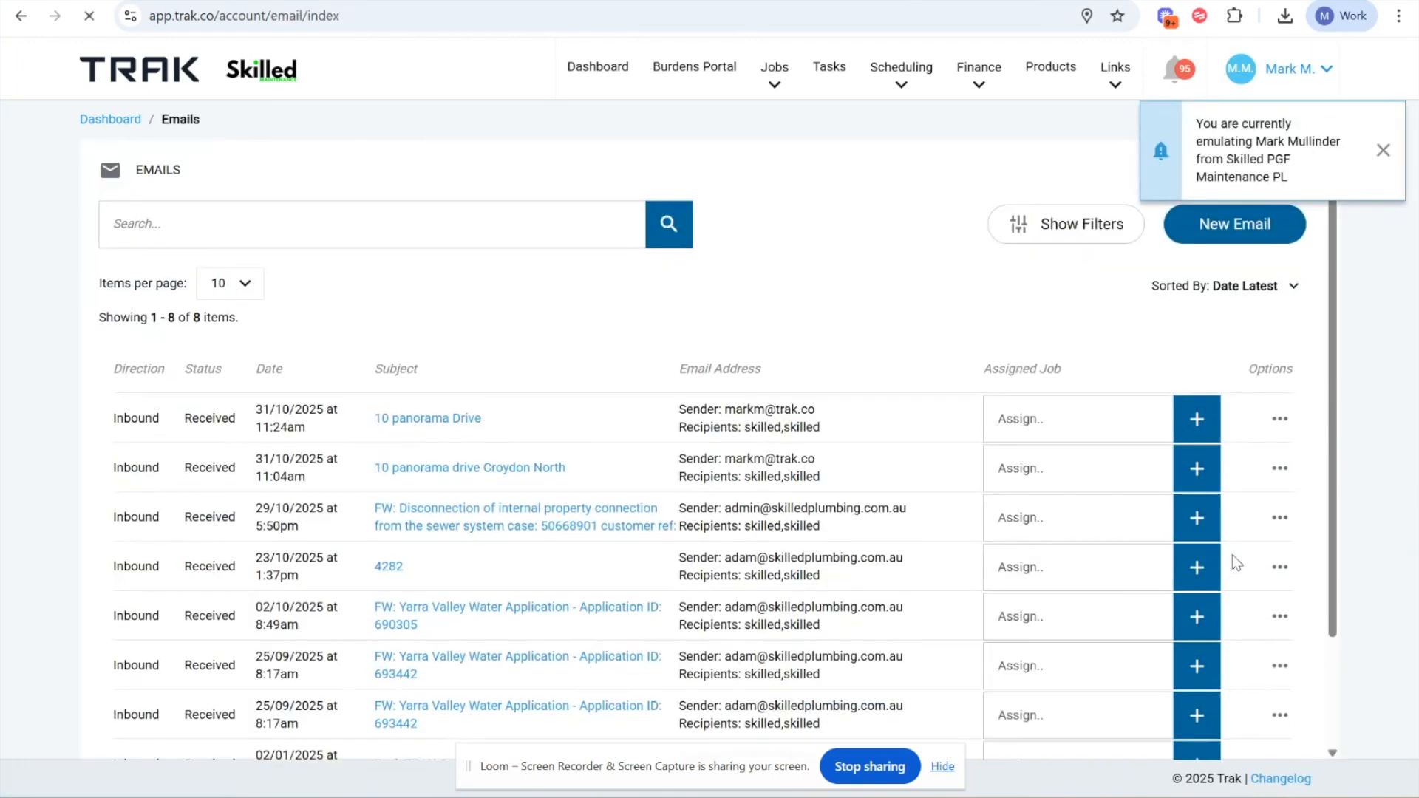
scroll(448, 636, "down", 1)
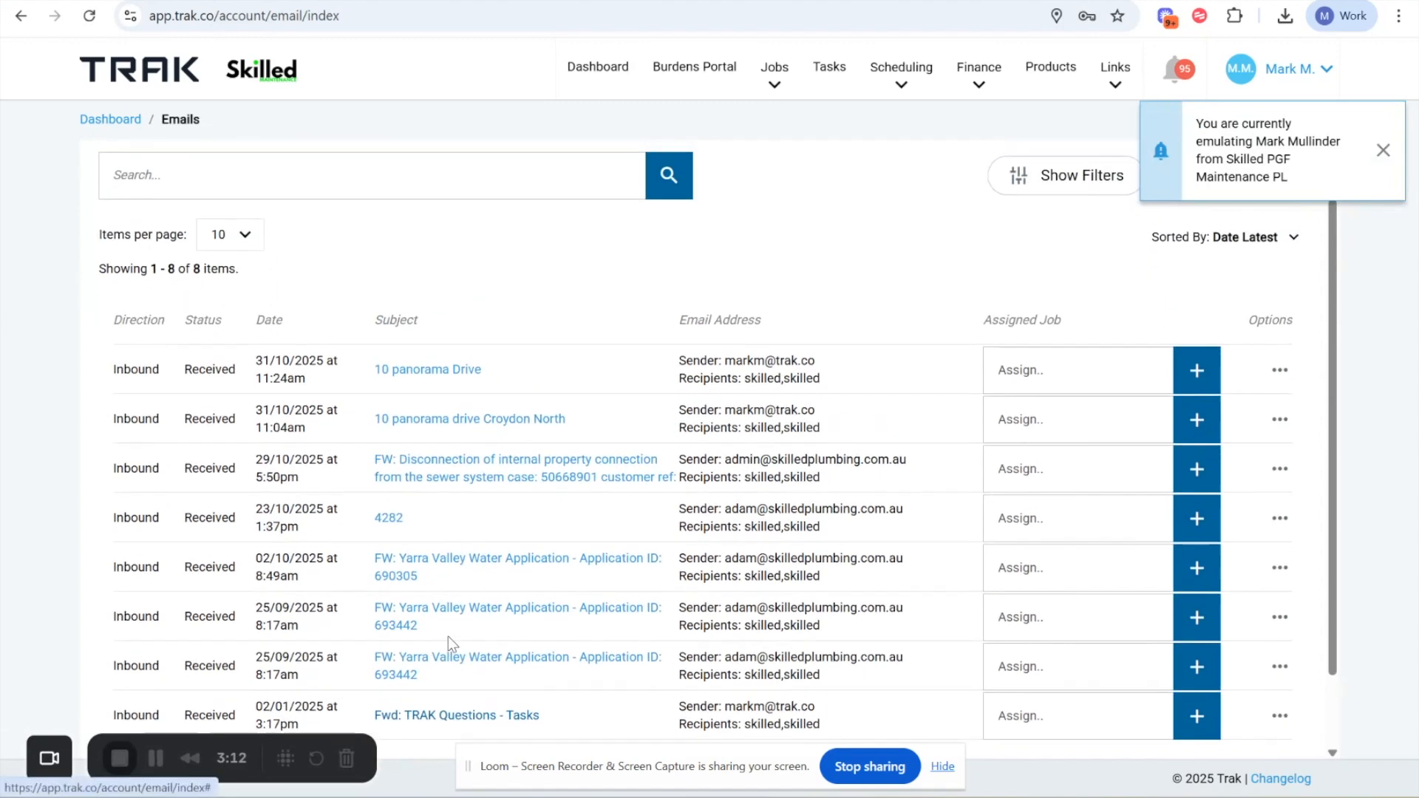
left_click_drag(172, 477, 674, 479)
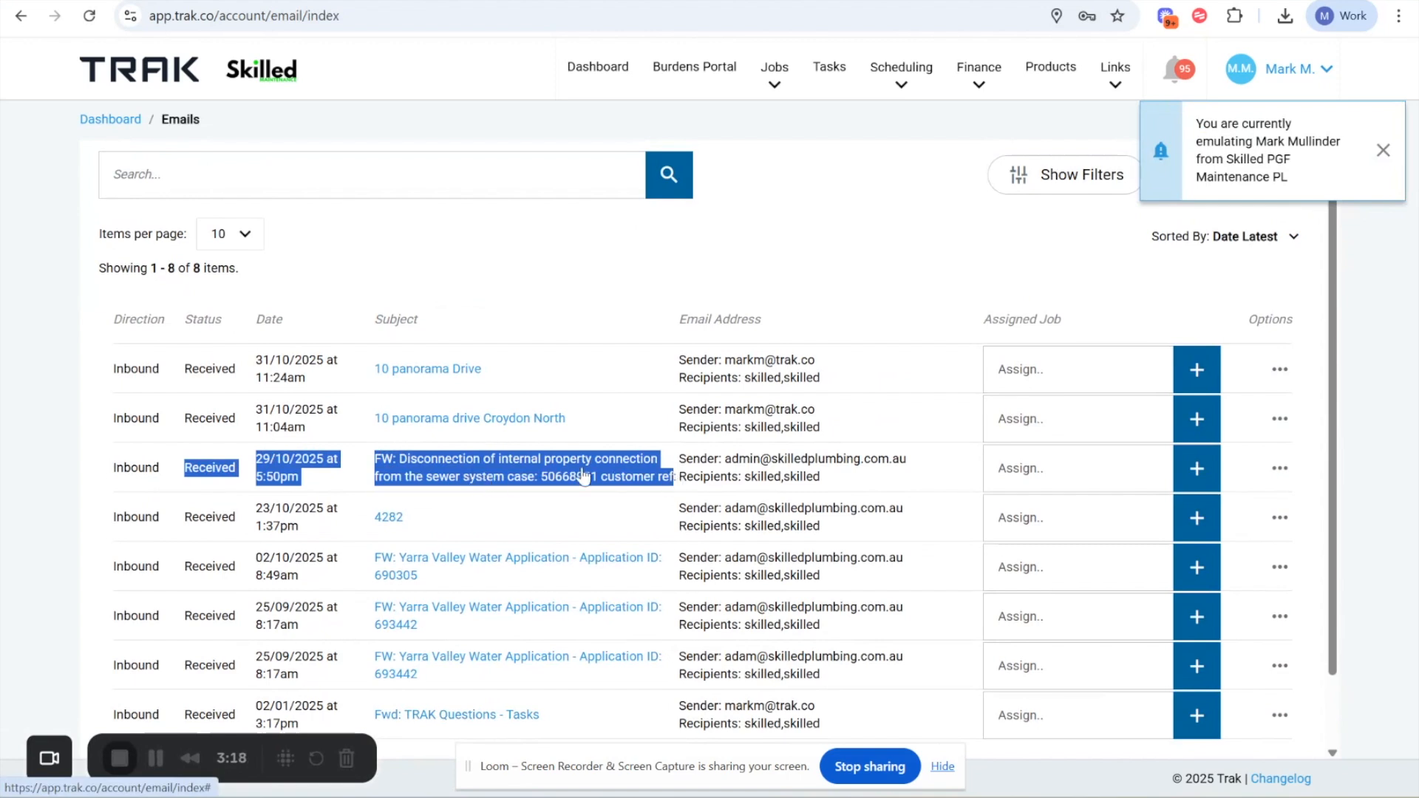
left_click(1035, 467)
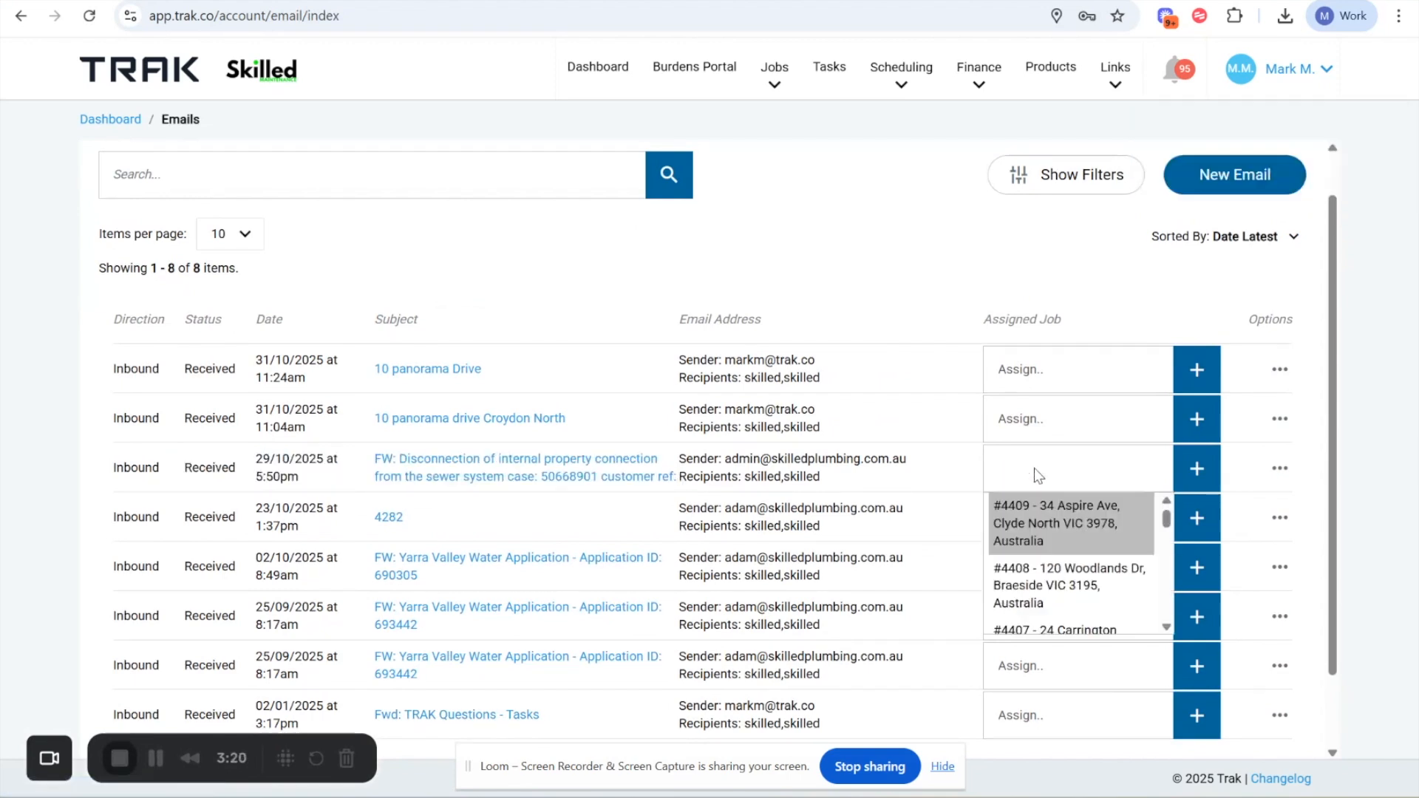
left_click(916, 490)
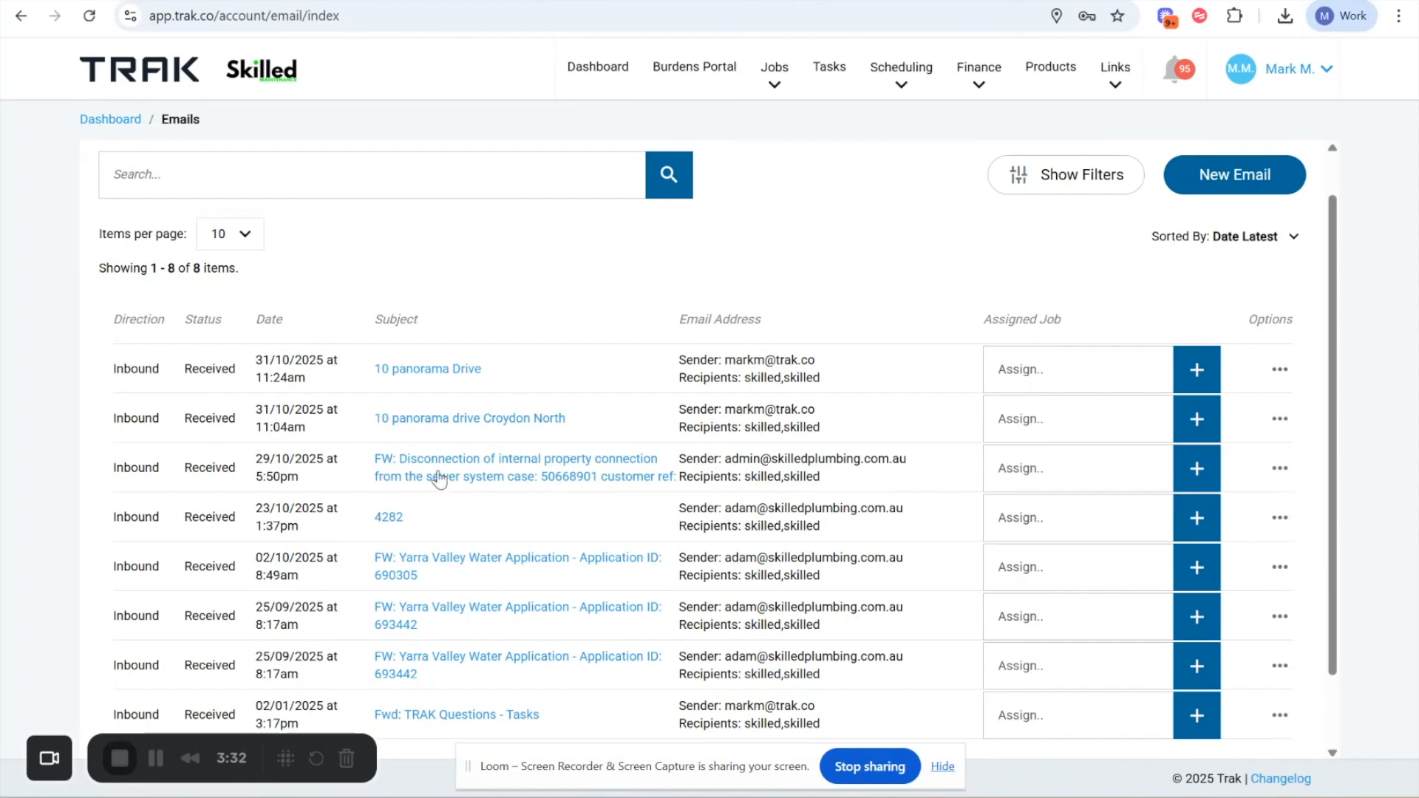
left_click_drag(276, 459, 696, 477)
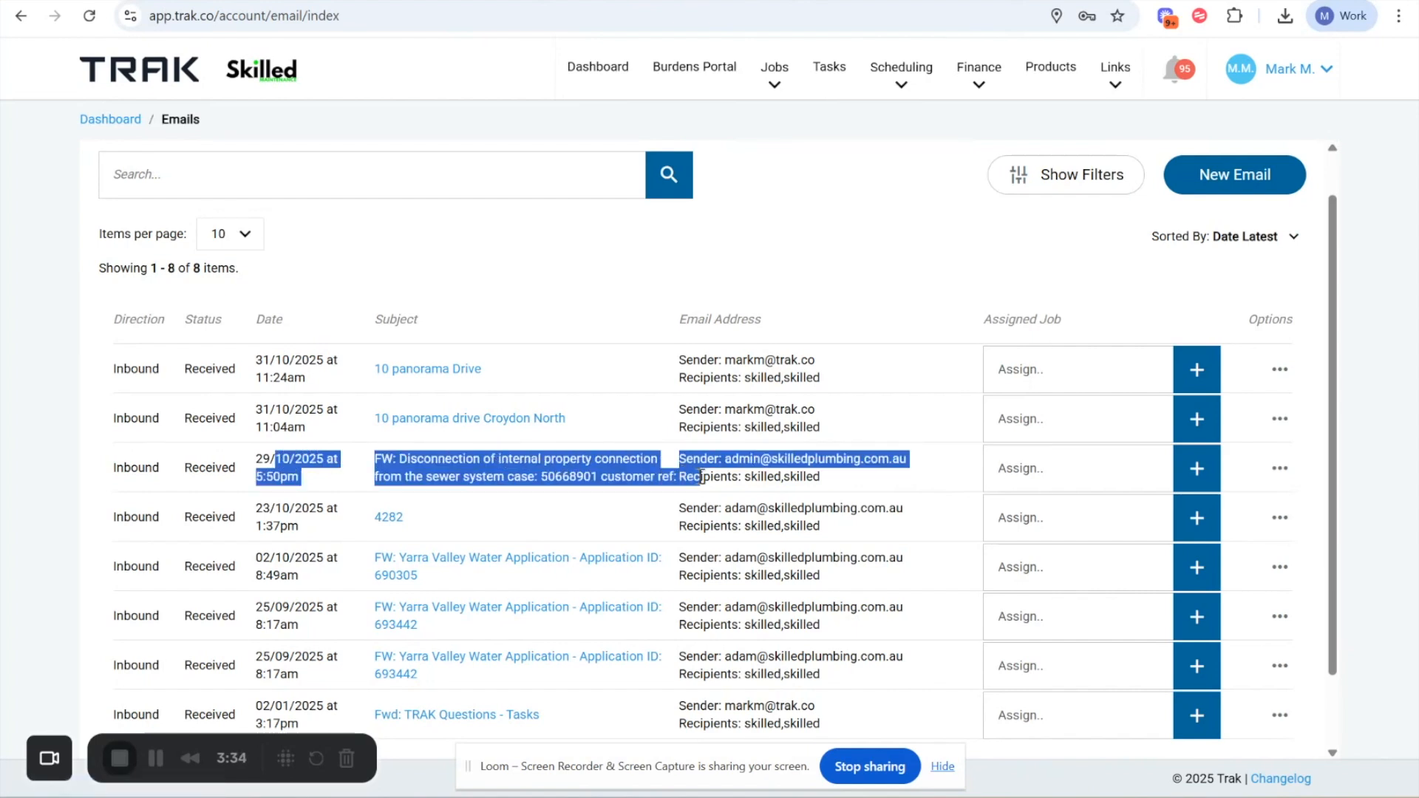
left_click(917, 485)
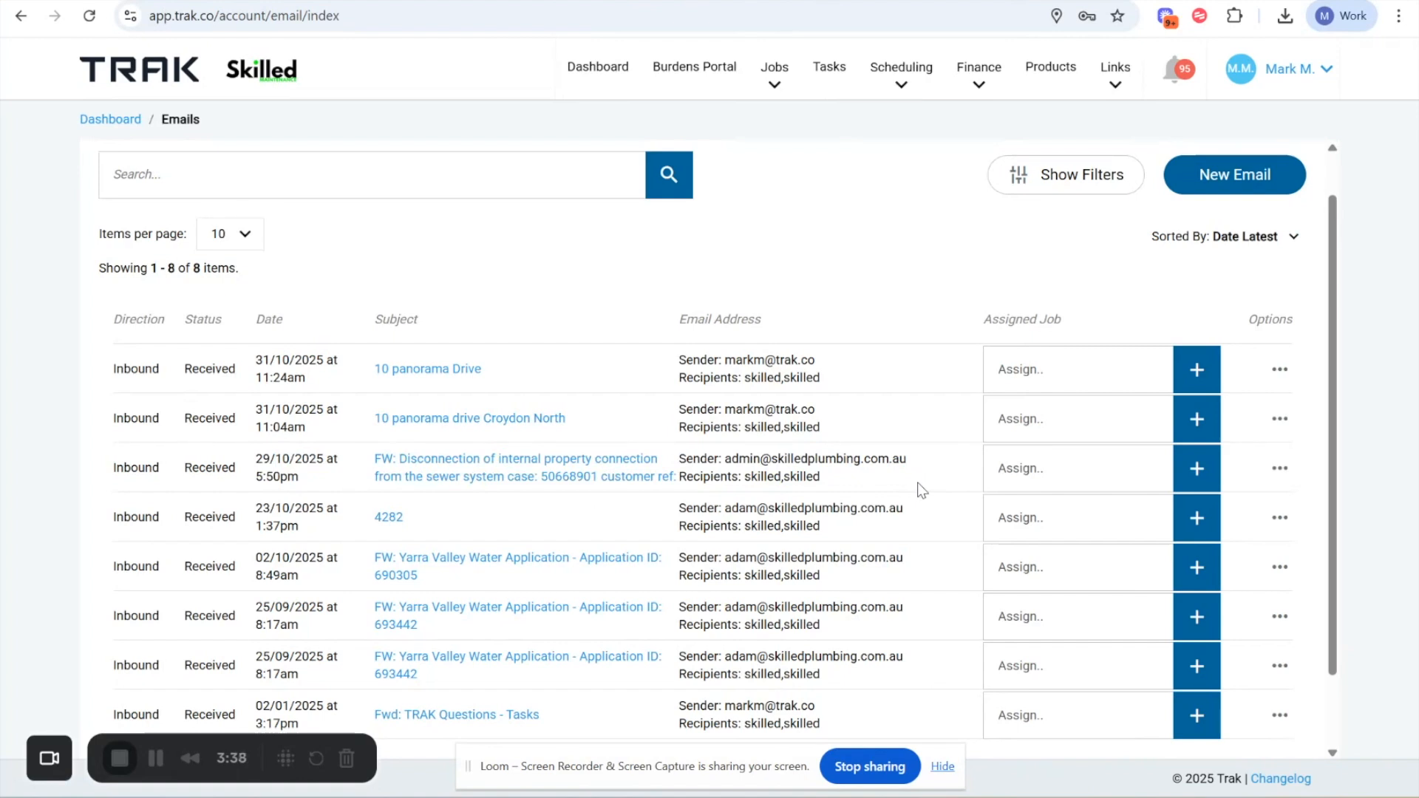
- Open the Create Job form from the sewer disconnection email, review its attachment and fields, and close it unsaved
left_click(1279, 467)
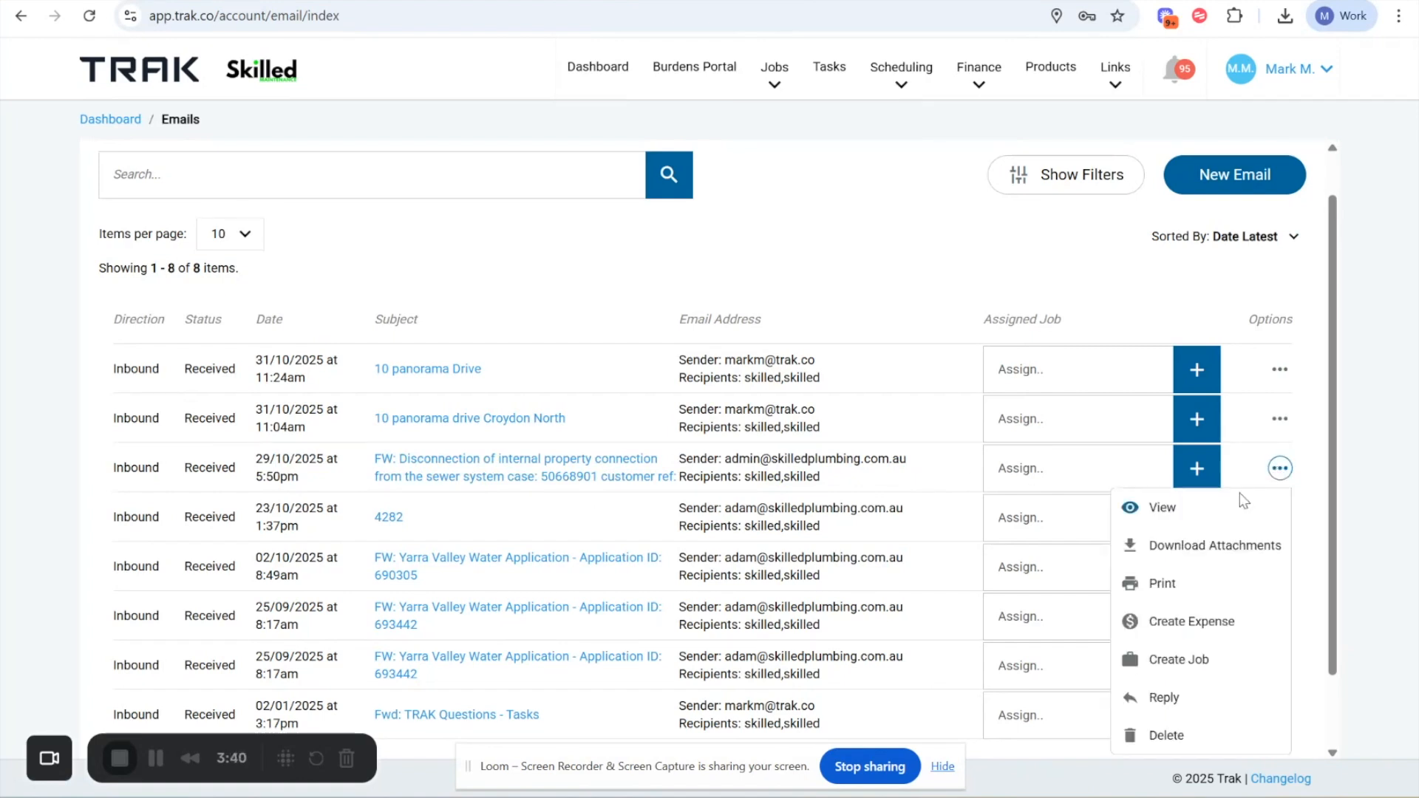
left_click(1173, 659)
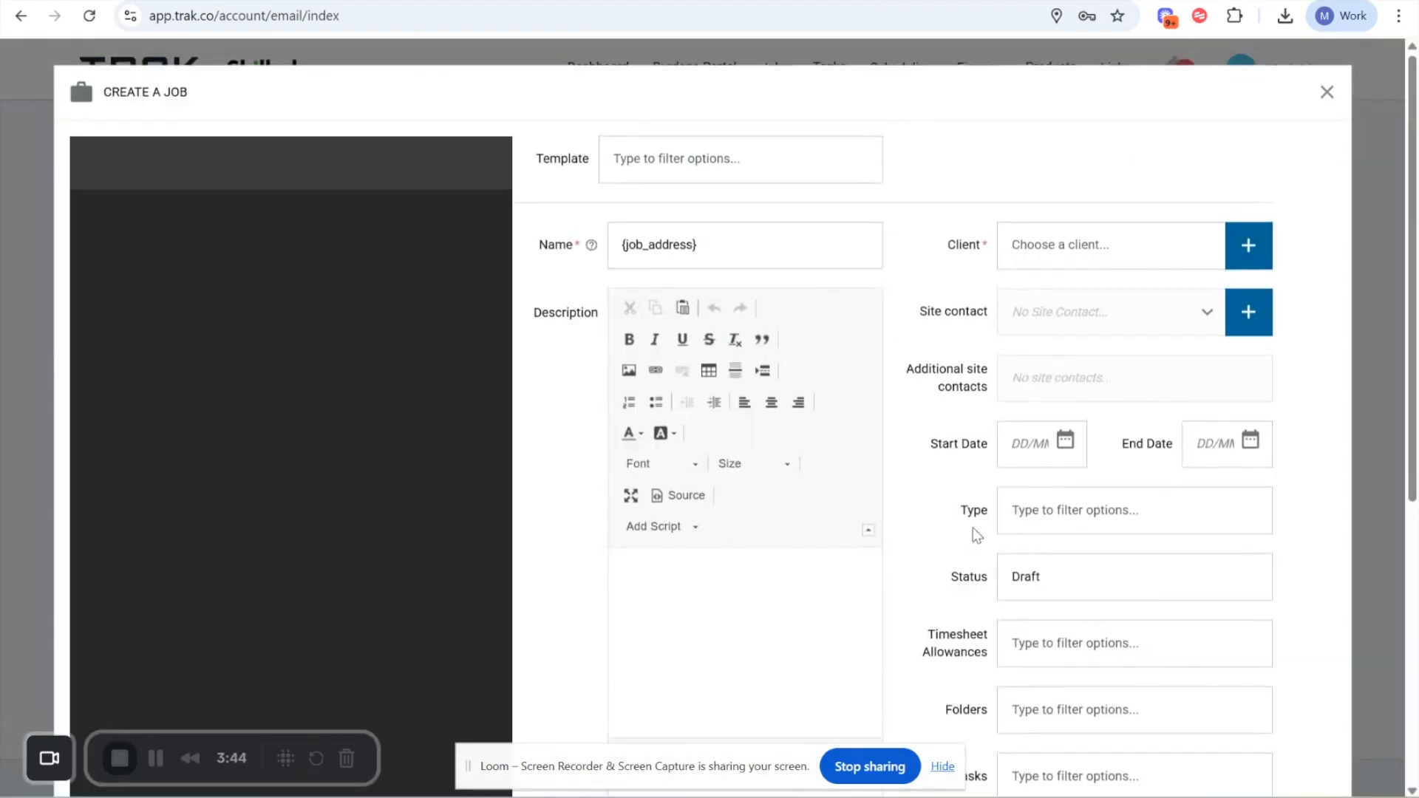
scroll(159, 295, "down", 6)
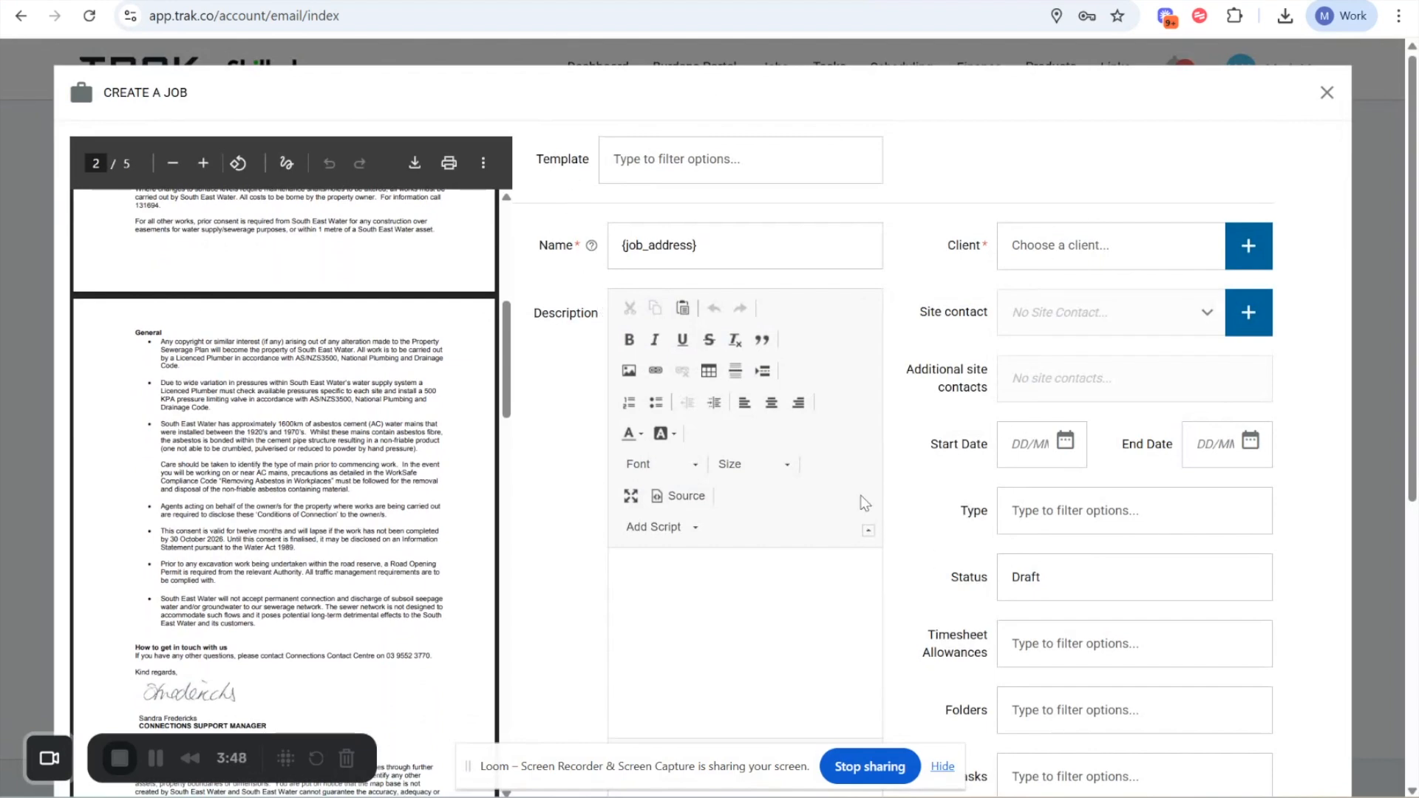
scroll(861, 498, "down", 6)
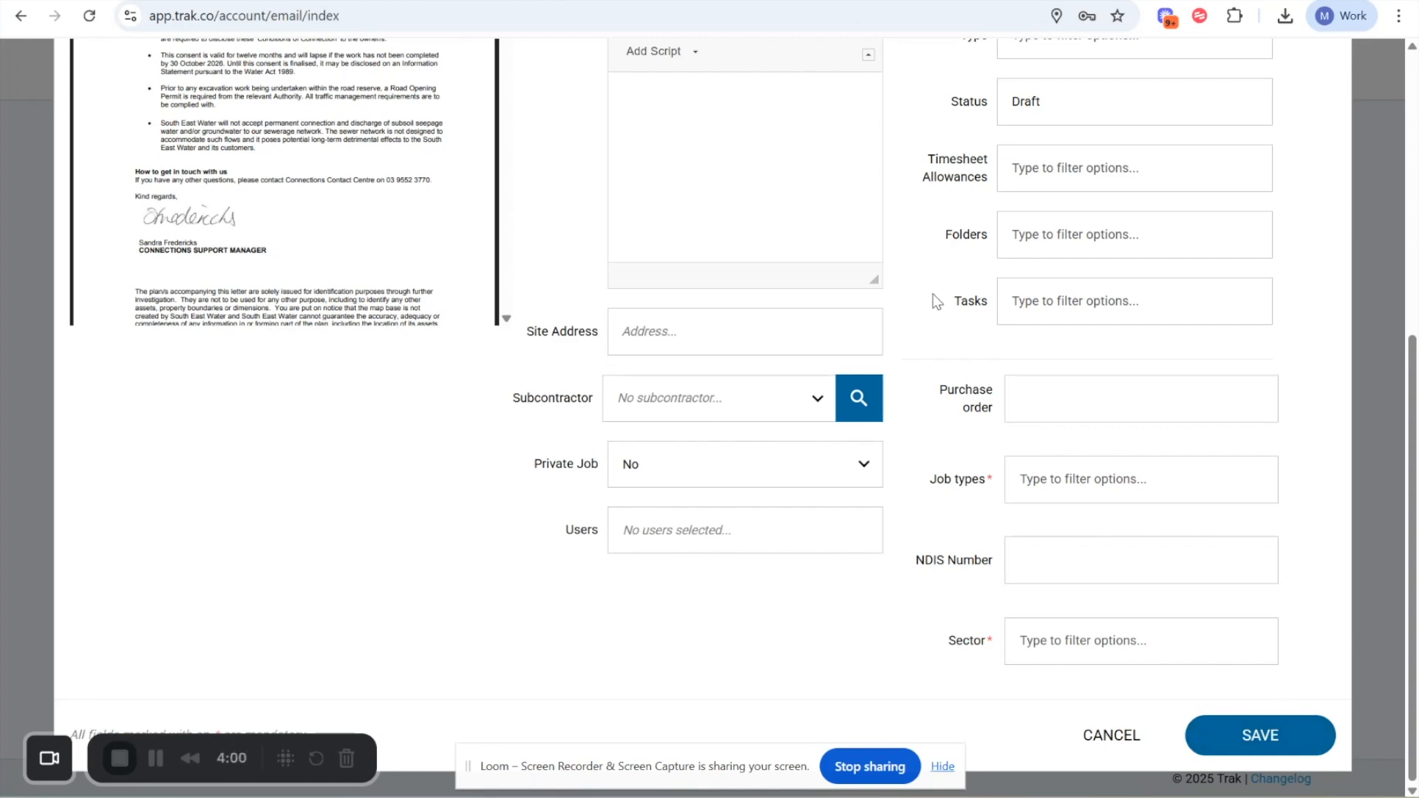
scroll(931, 301, "up", 6)
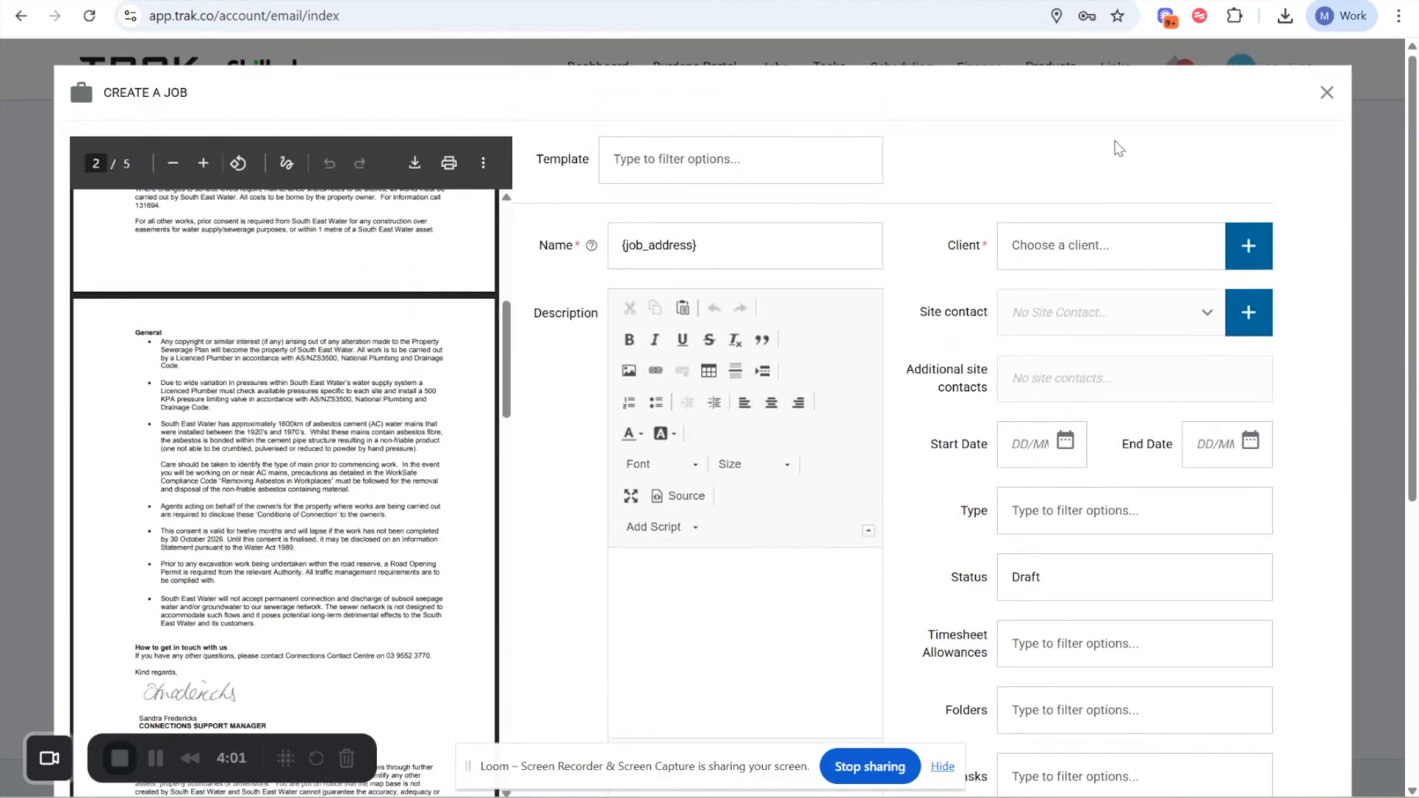
left_click(1324, 94)
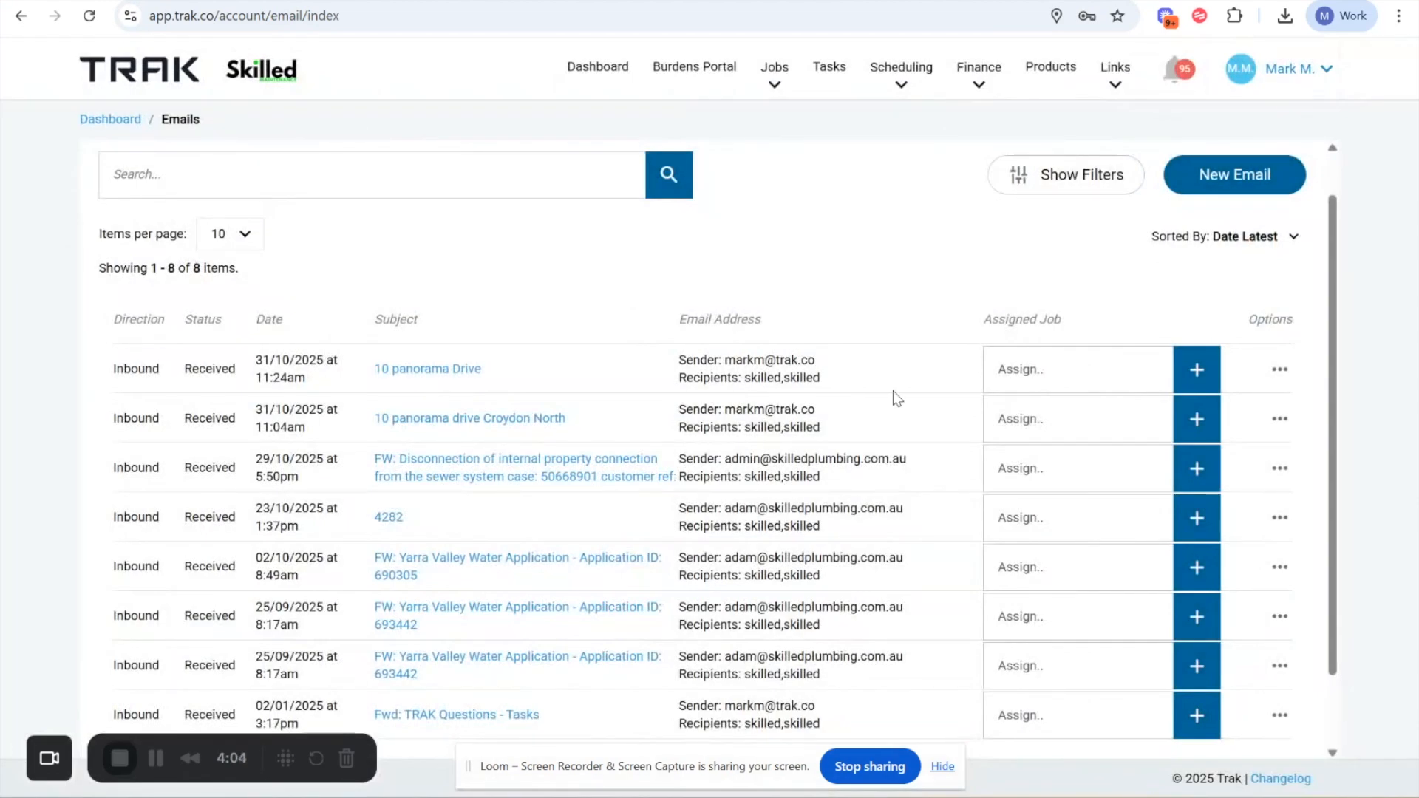
- Open the Create Expense form from the sewer disconnection email and examine its attachment and expense fields
left_click_drag(307, 459, 693, 489)
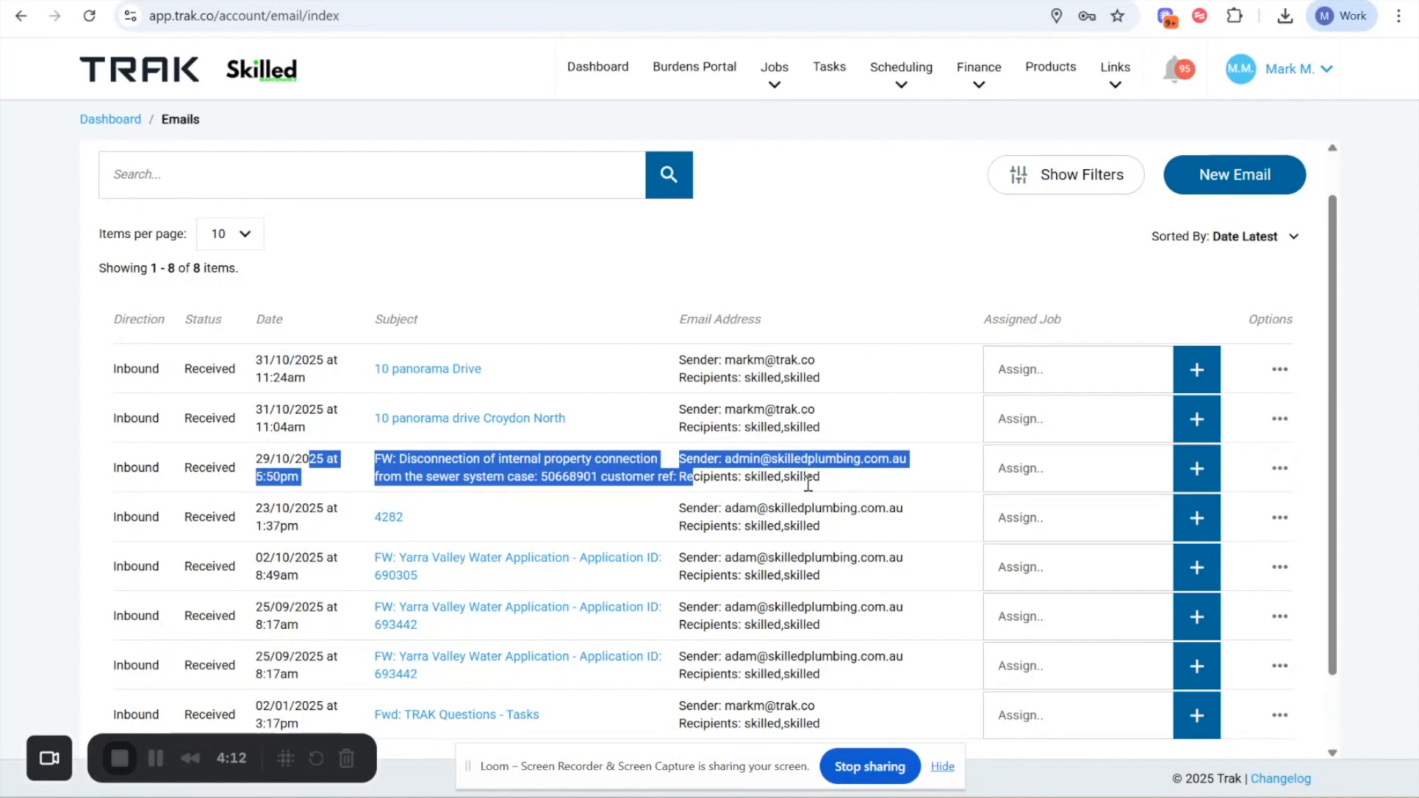
left_click(1280, 469)
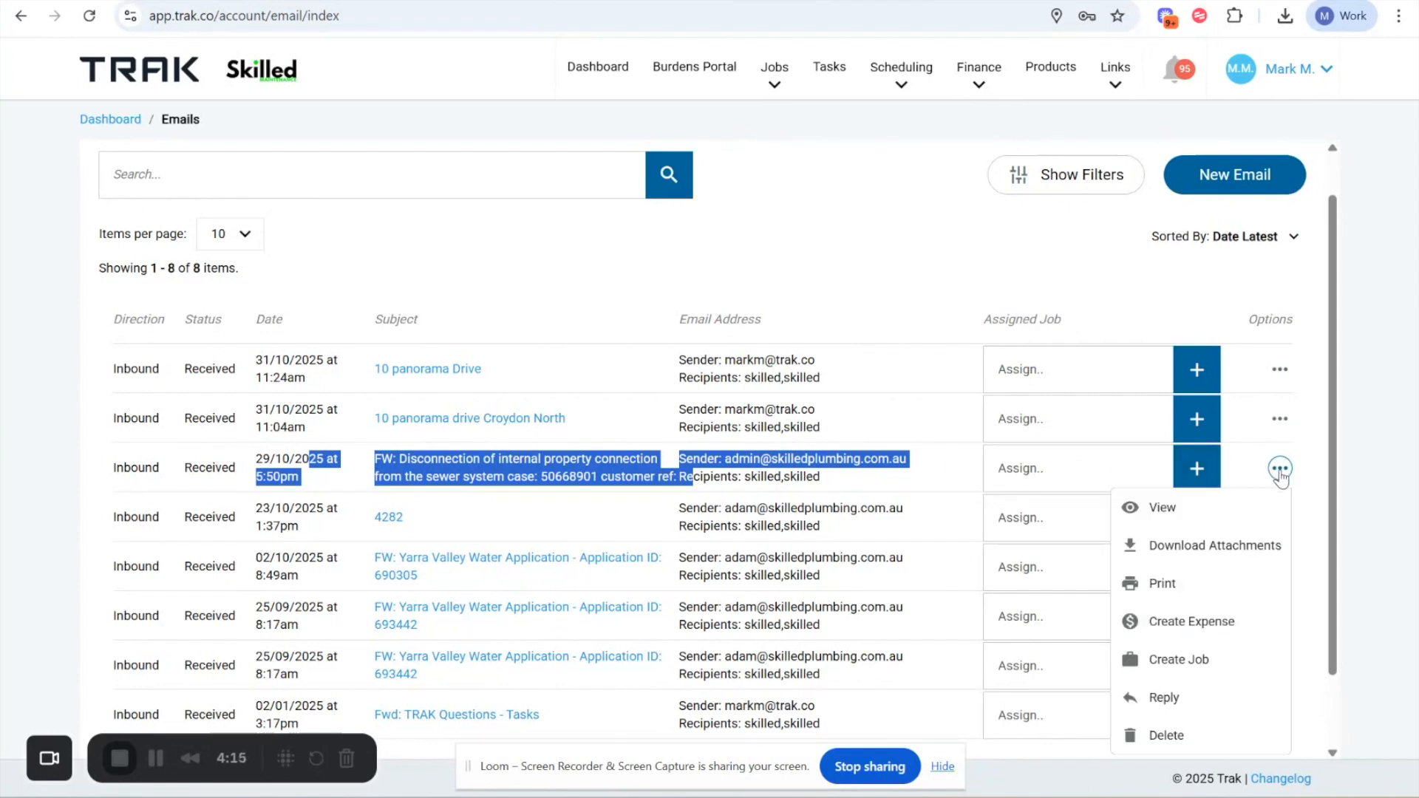
left_click(1176, 629)
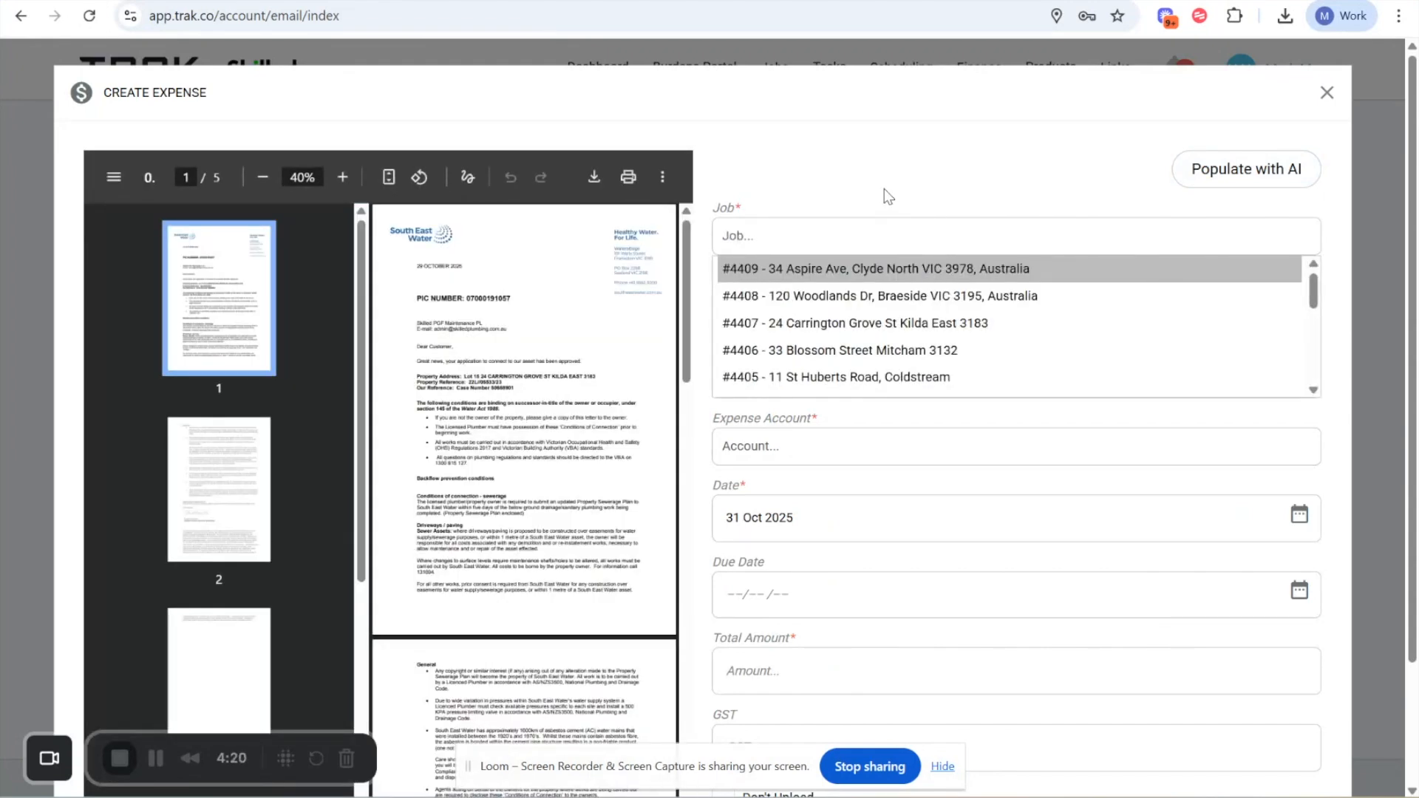
left_click(885, 190)
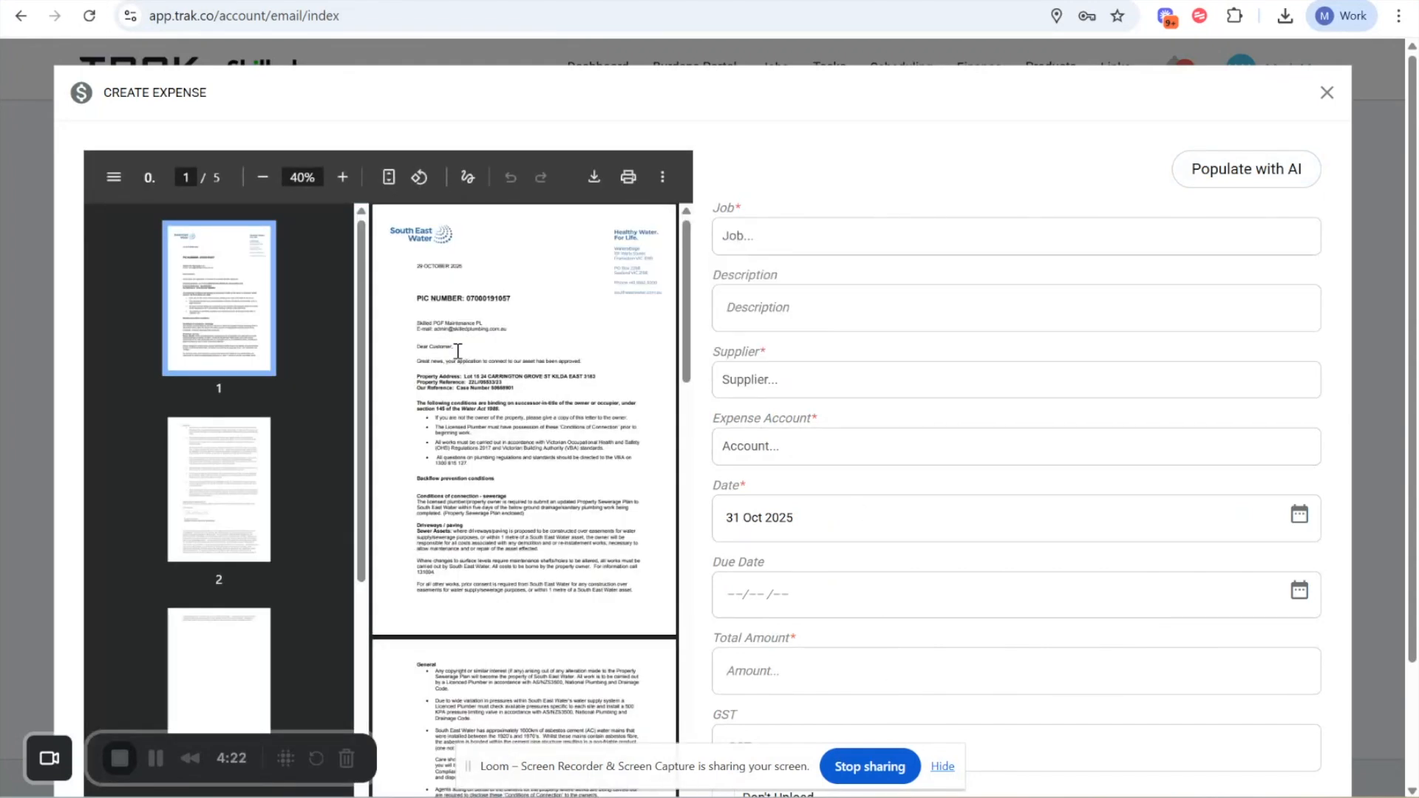
left_click_drag(466, 299, 523, 302)
scroll(757, 663, "down", 2)
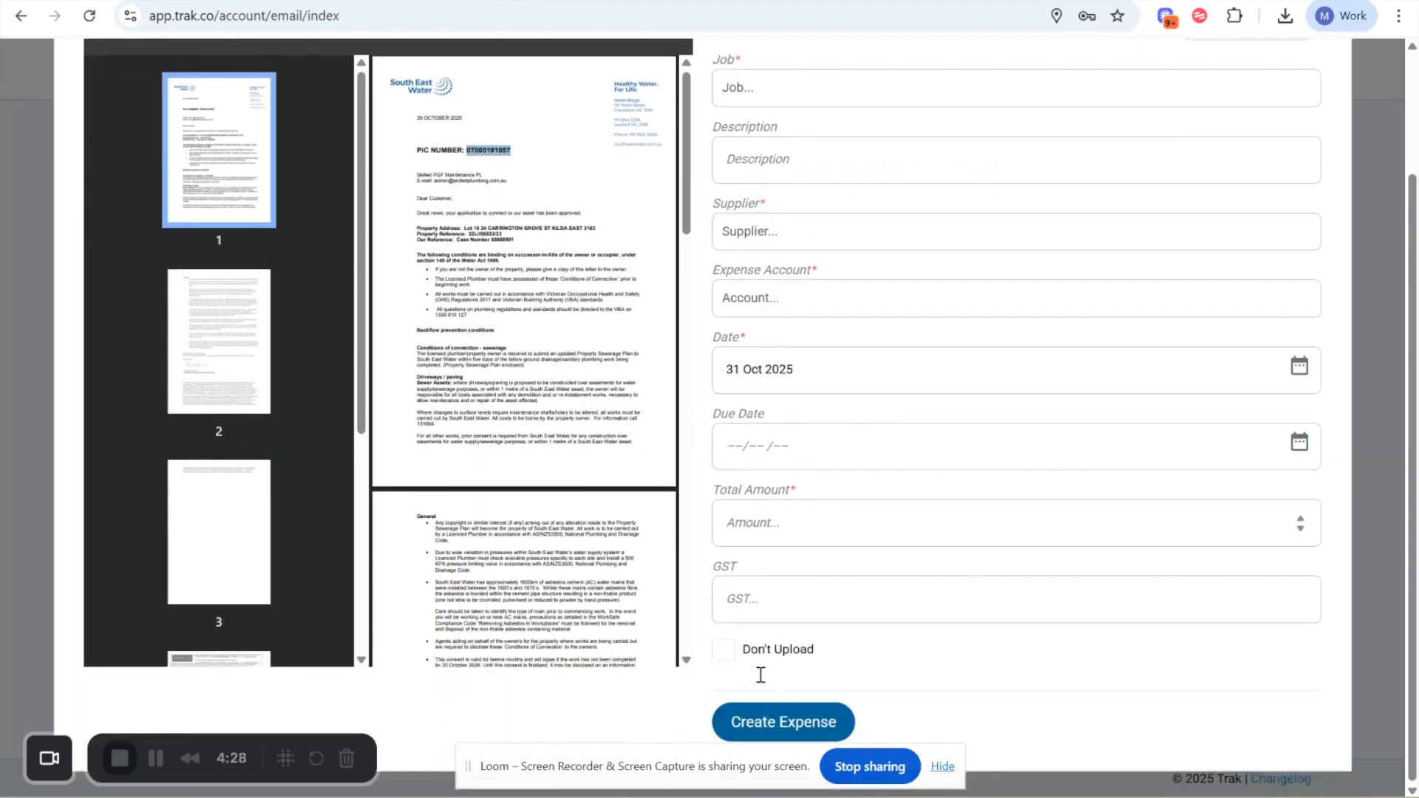
scroll(761, 674, "up", 2)
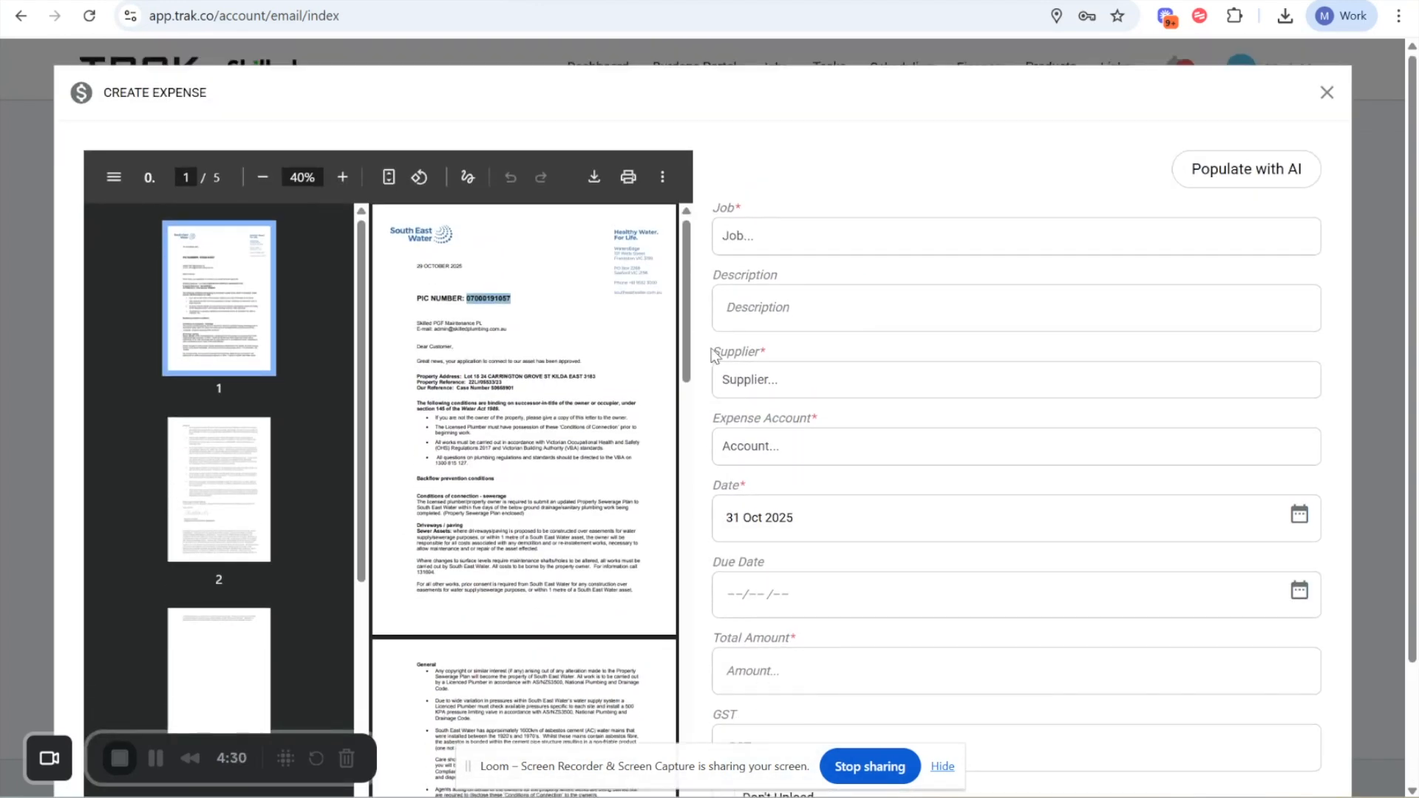
- Examine the expense account choices and the Don't Upload option in the expense form
left_click(524, 320)
left_click(789, 446)
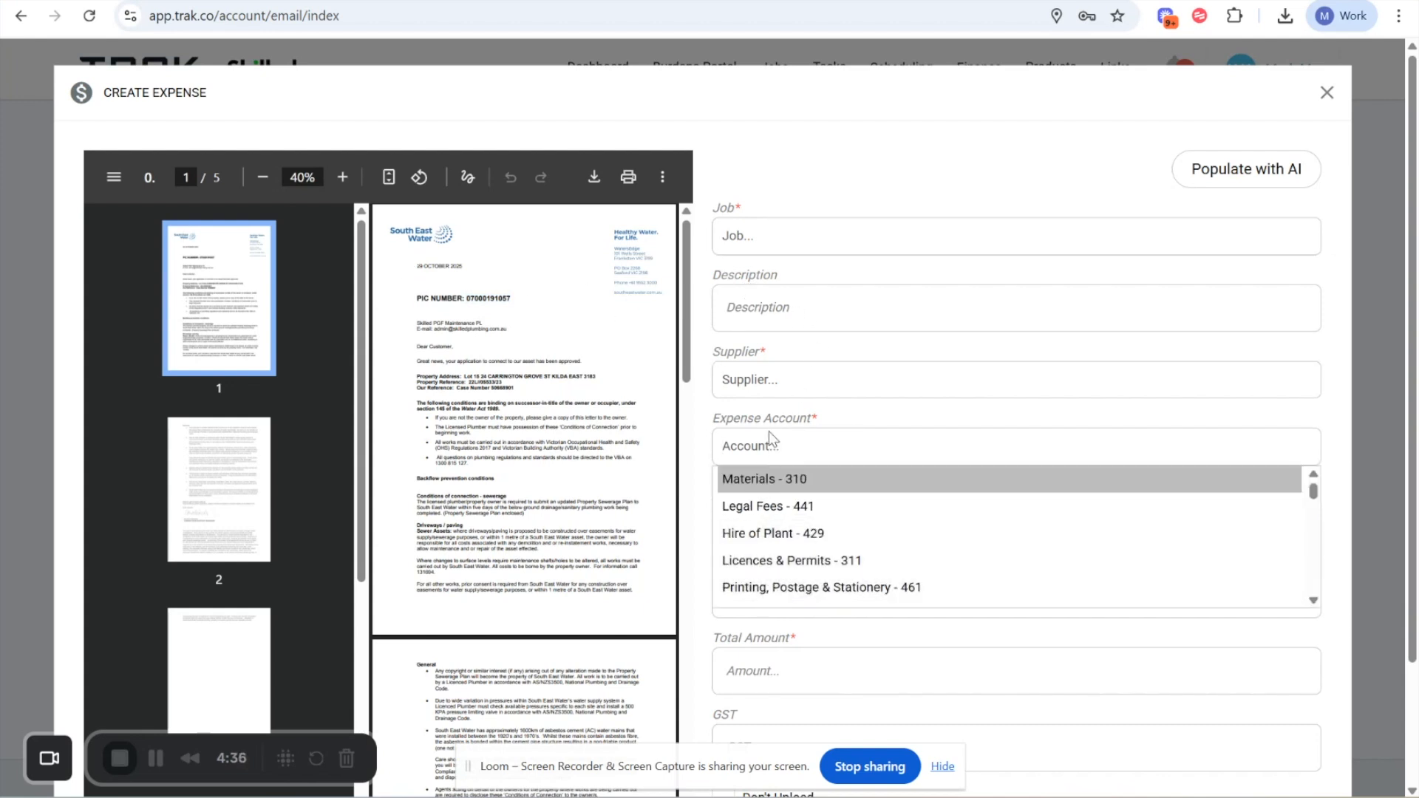
left_click(767, 409)
scroll(753, 593, "down", 1)
scroll(753, 593, "down", 3)
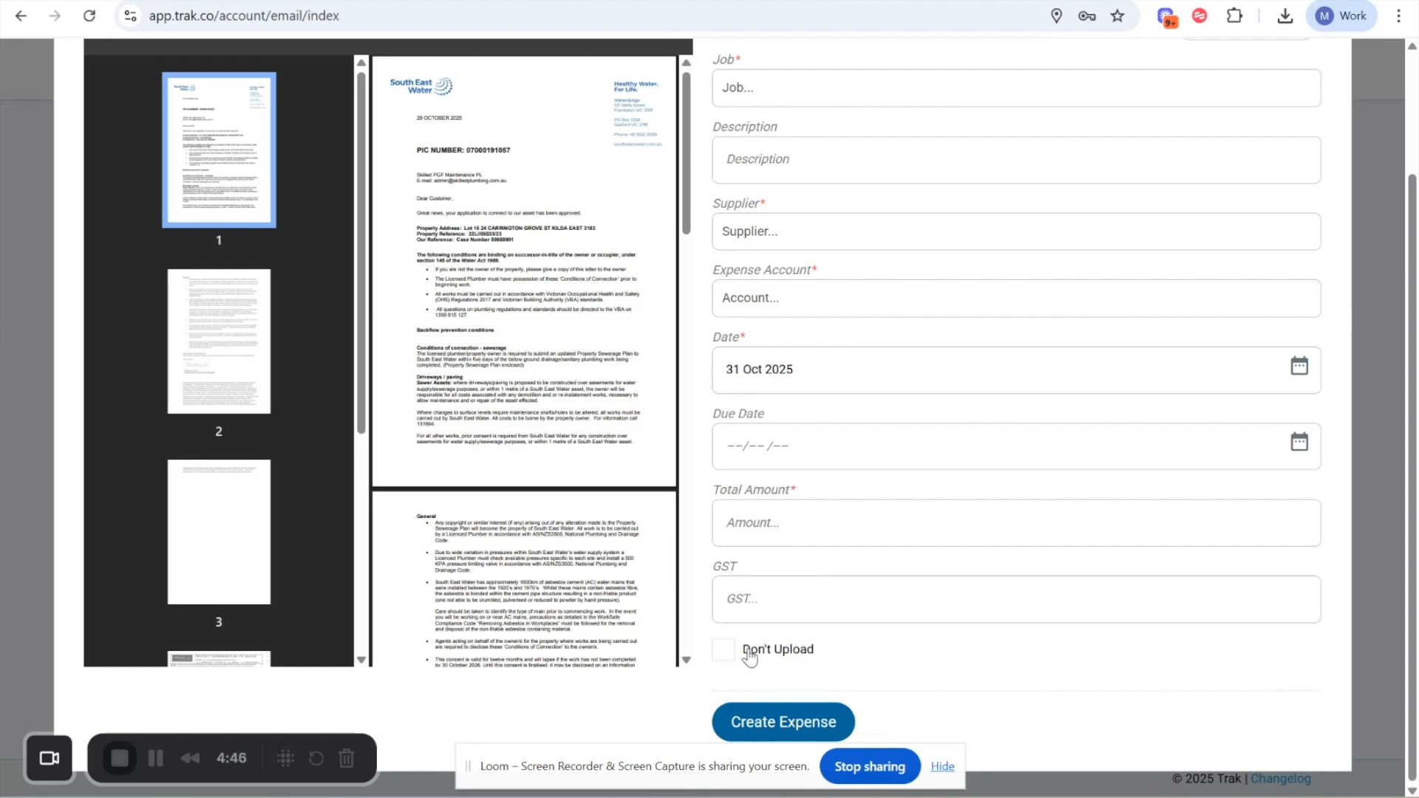
scroll(820, 307, "up", 2)
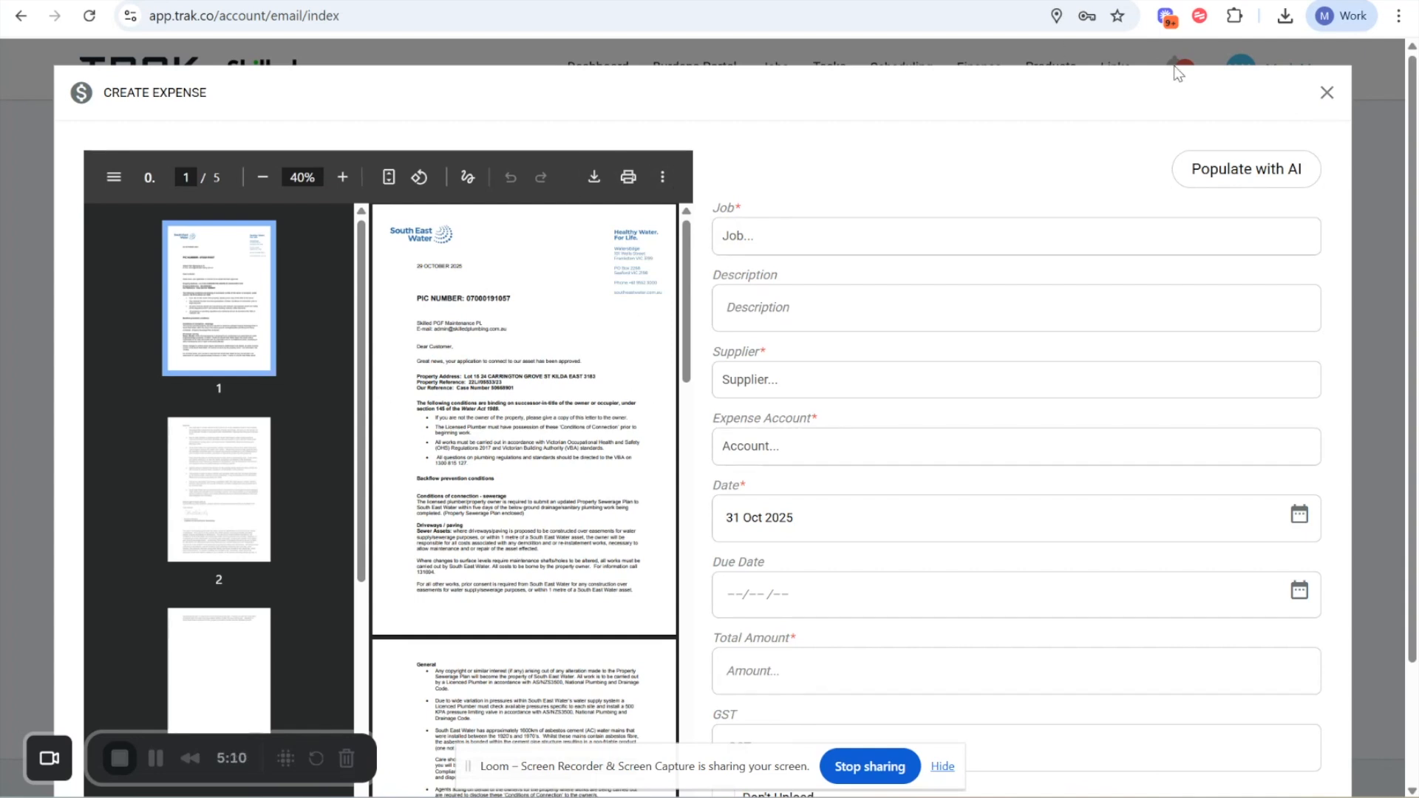
- Populate the sewer disconnection expense with AI, review the form, and close it without saving
left_click(1269, 176)
scroll(738, 690, "down", 1)
scroll(739, 688, "up", 1)
scroll(790, 619, "down", 3)
scroll(790, 620, "up", 2)
left_click(1326, 92)
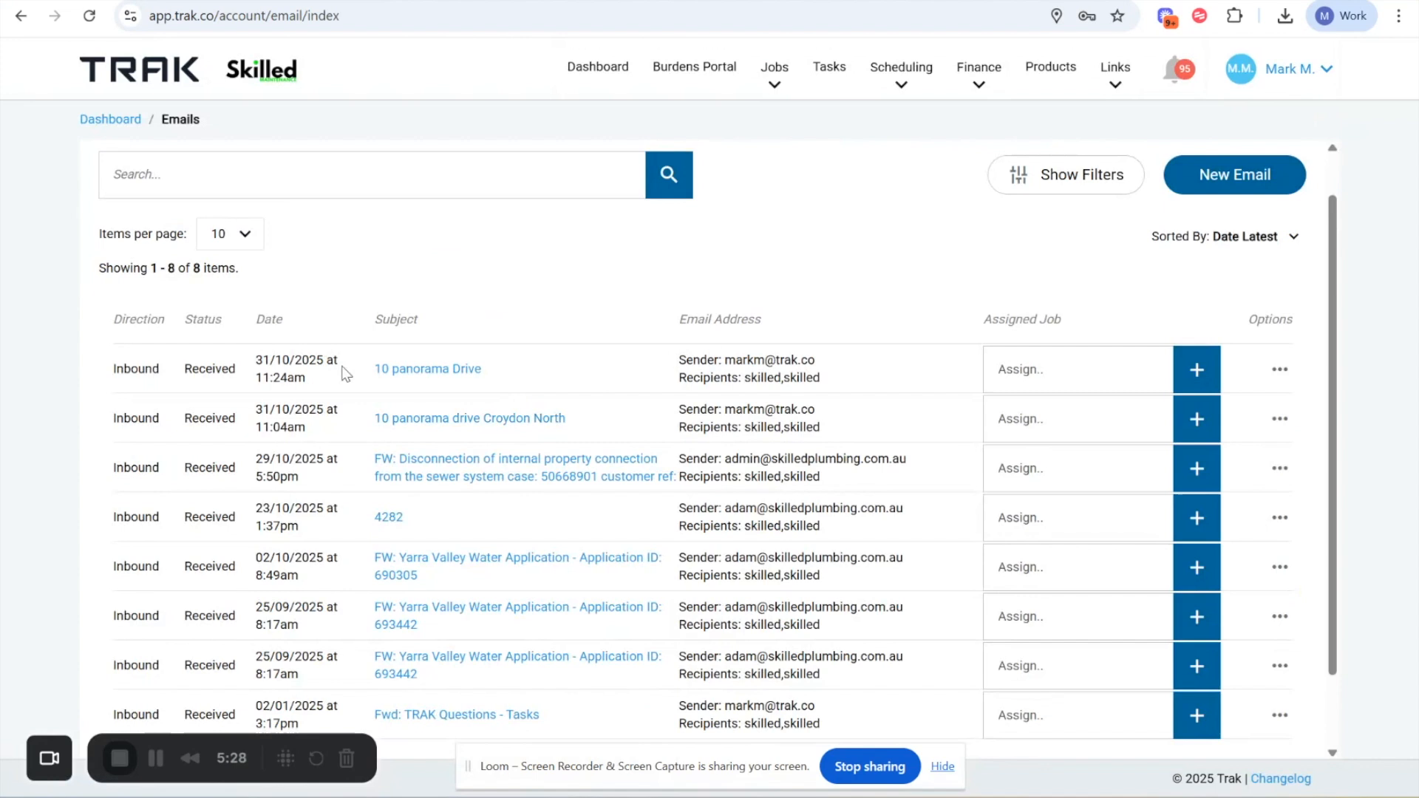
- Open the Create Expense form from the email received 31/10/2025 at 11:04am and populate it with AI
left_click_drag(170, 422, 392, 434)
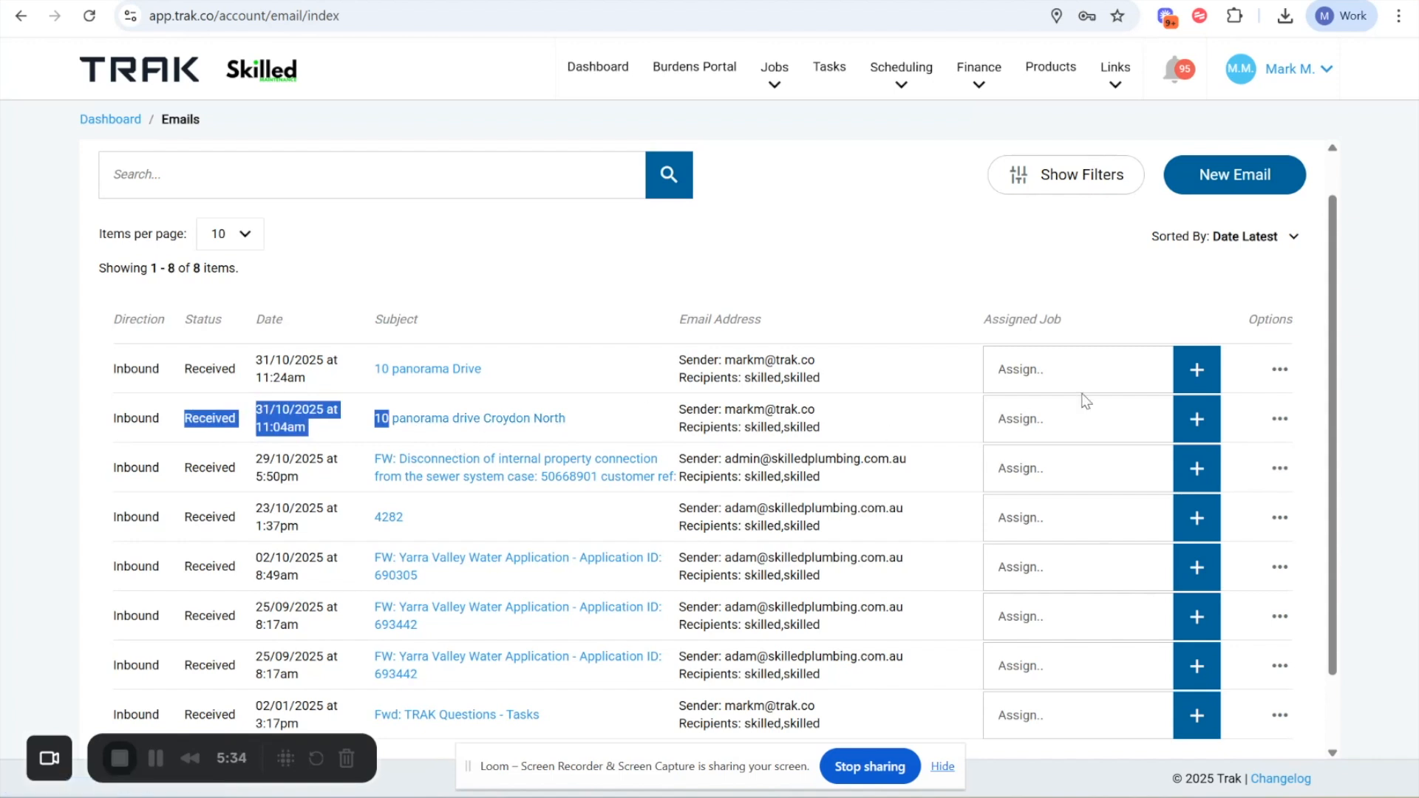
left_click(1280, 418)
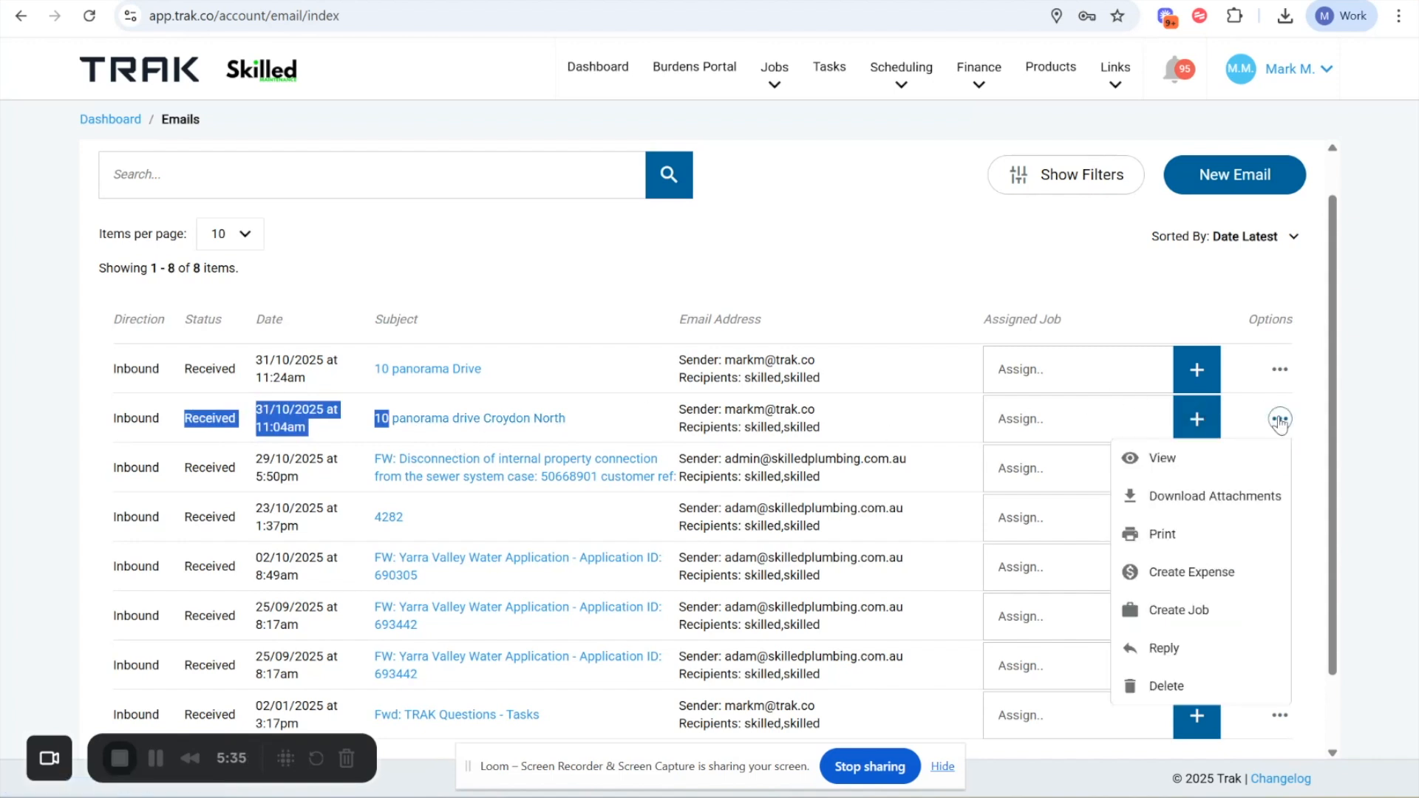
left_click(1168, 573)
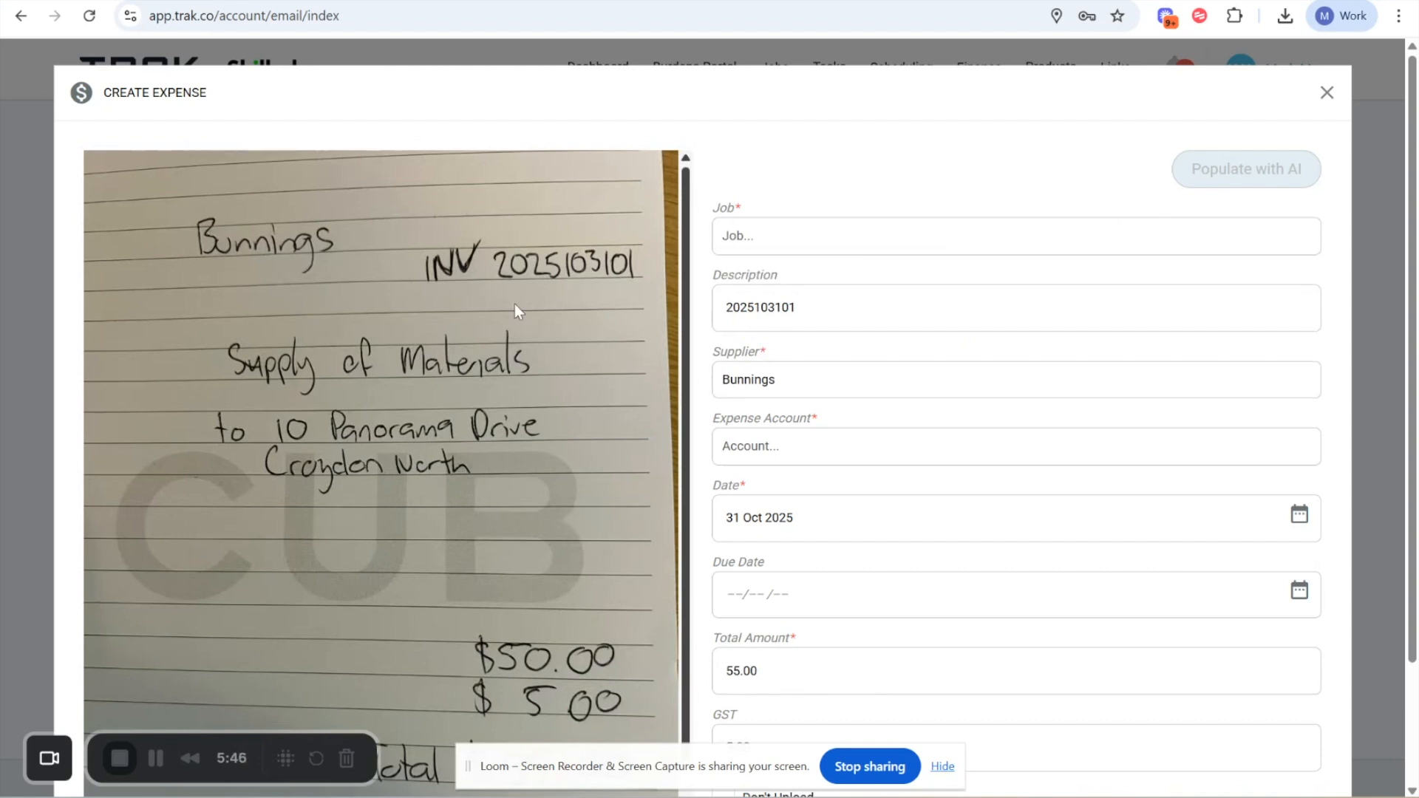
- Compare the populated description, supplier, date, total and GST with the attached handwritten Bunnings invoice
scroll(370, 577, "down", 2)
scroll(368, 578, "up", 2)
scroll(368, 577, "down", 2)
scroll(368, 578, "up", 1)
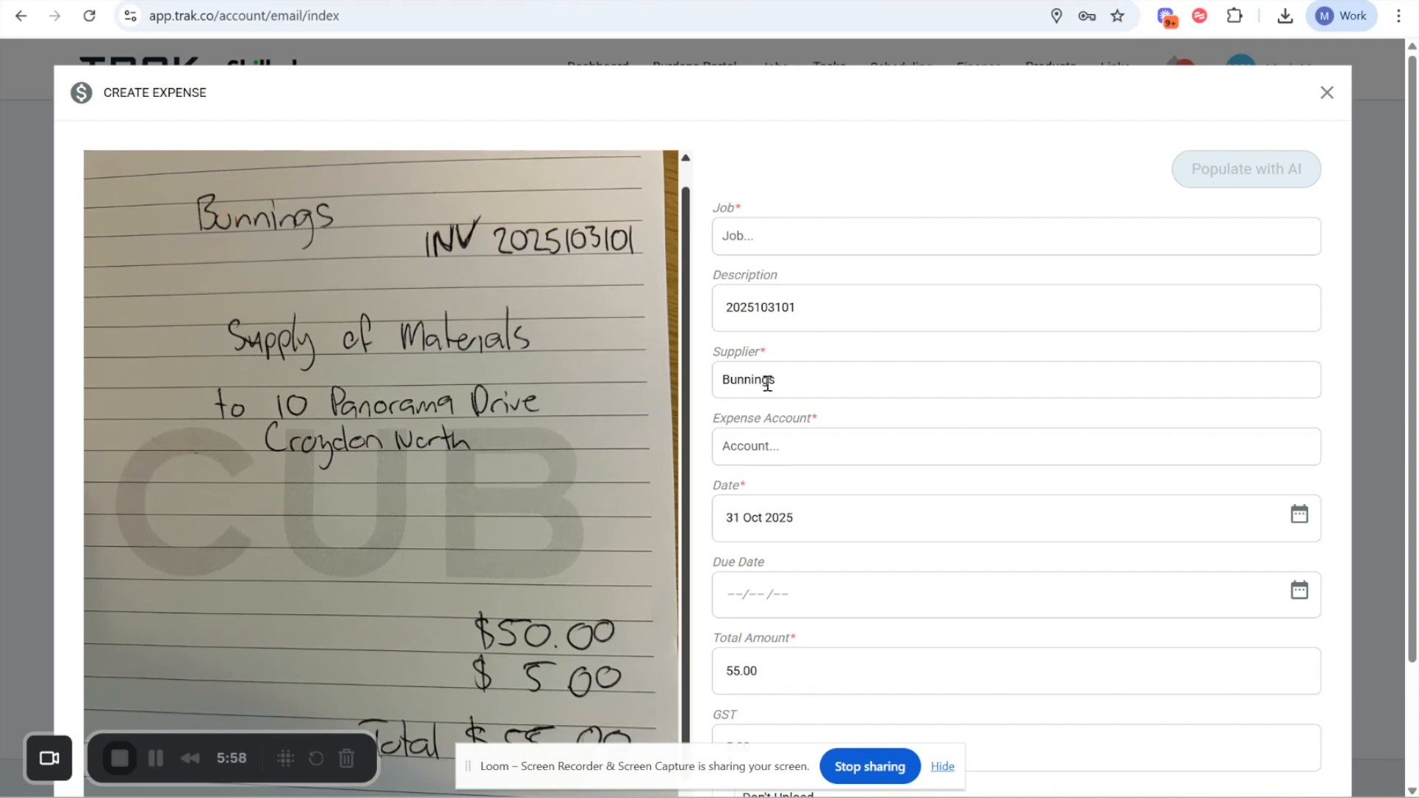
scroll(788, 462, "down", 1)
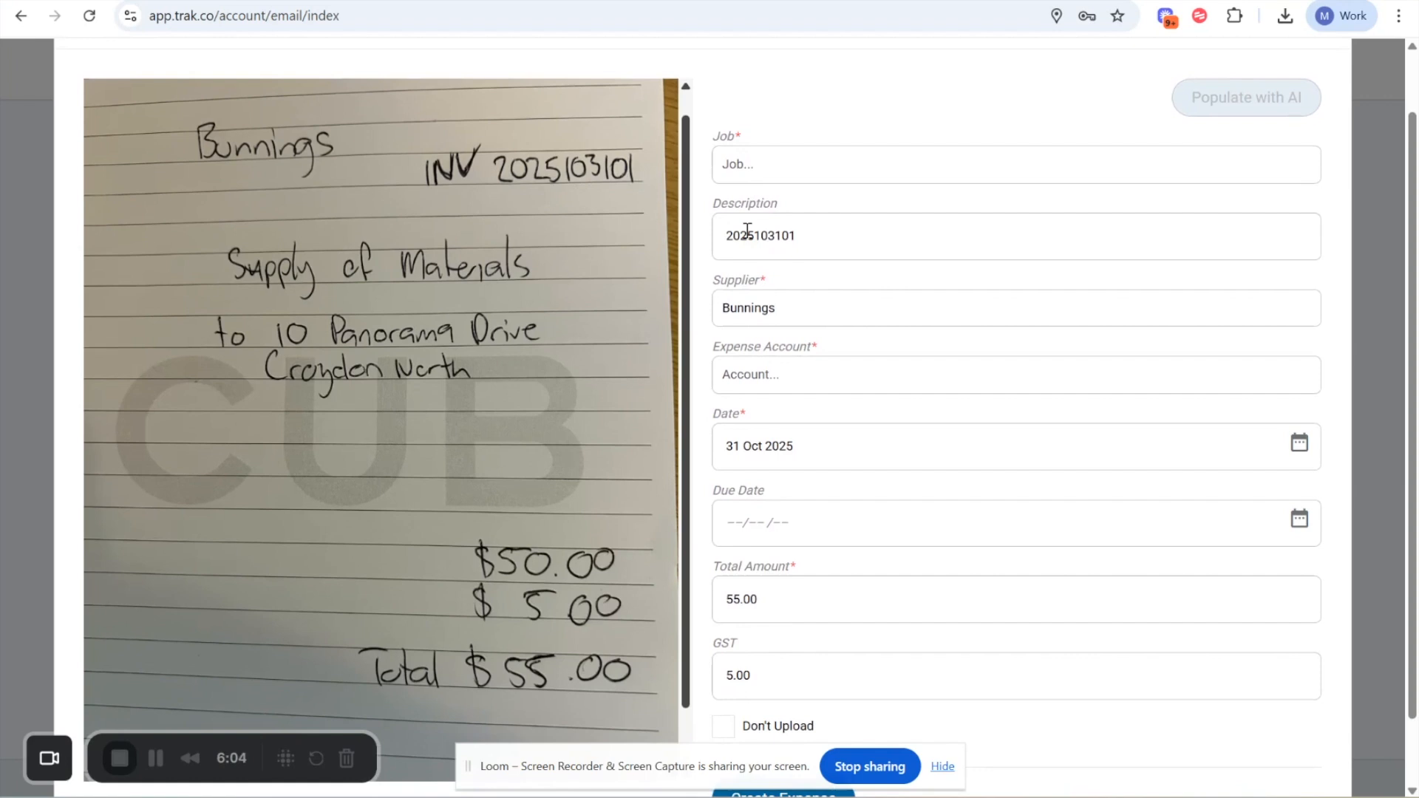
scroll(807, 324, "down", 1)
scroll(544, 337, "down", 1)
scroll(544, 337, "up", 1)
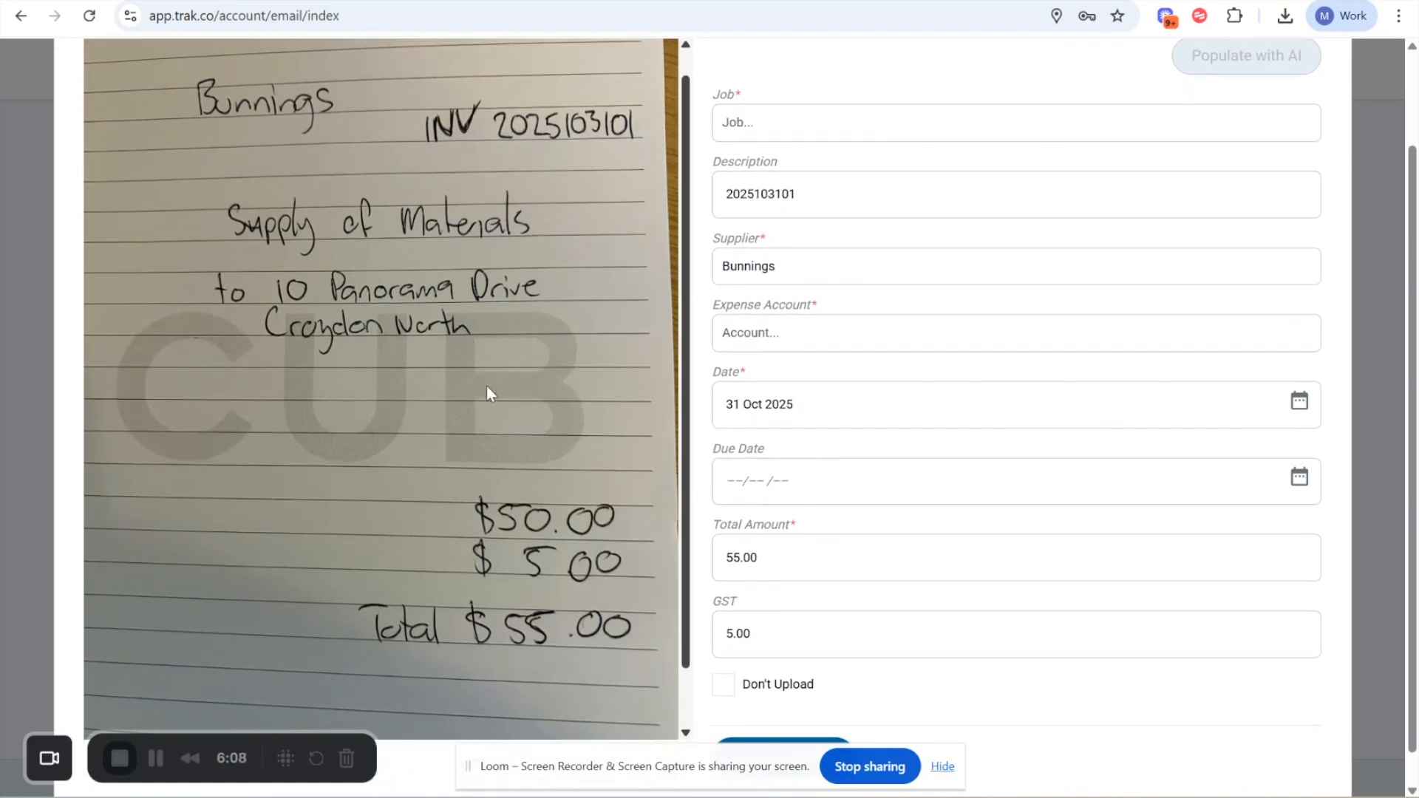
scroll(486, 386, "up", 1)
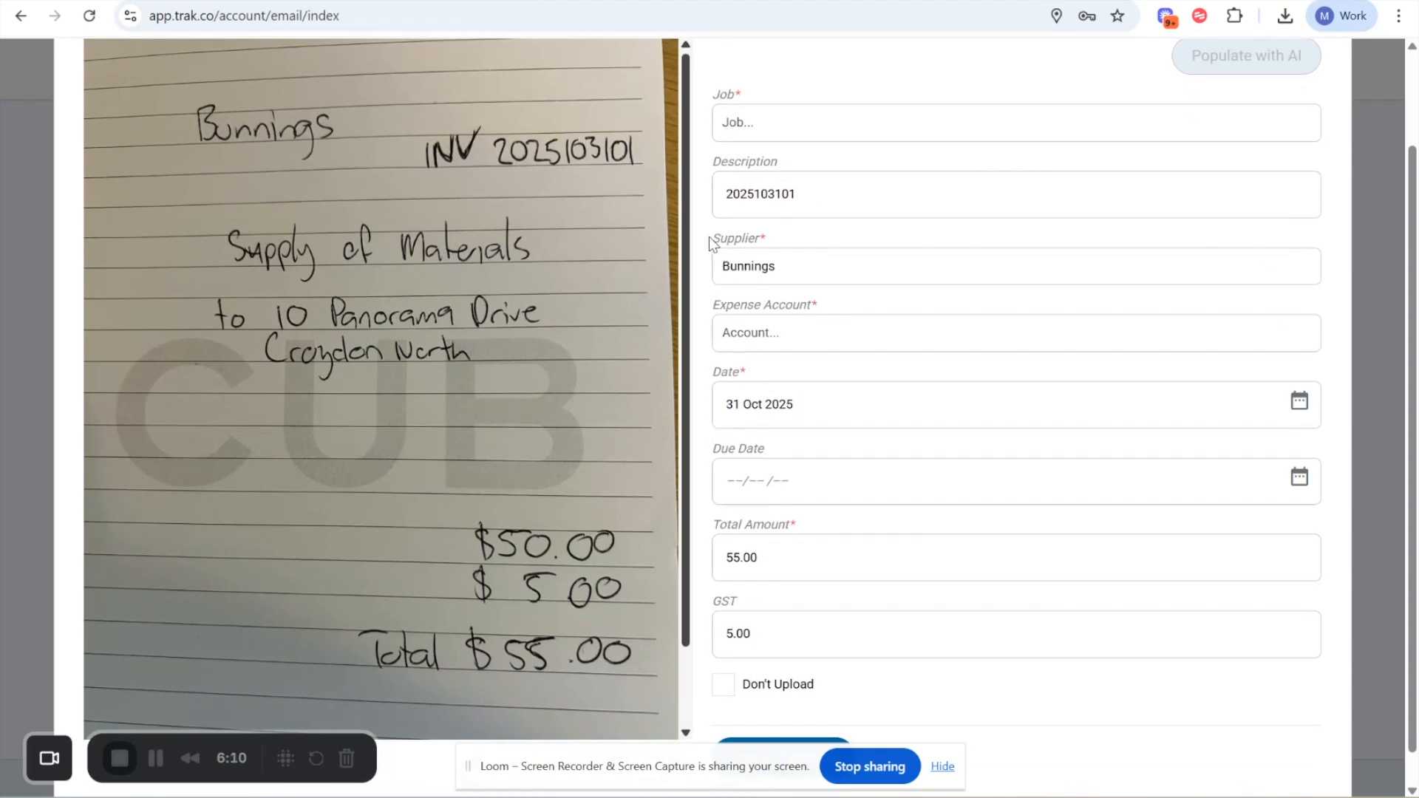
- Set the Bunnings expense's account to Materials - 310
left_click_drag(720, 305, 767, 334)
left_click(767, 334)
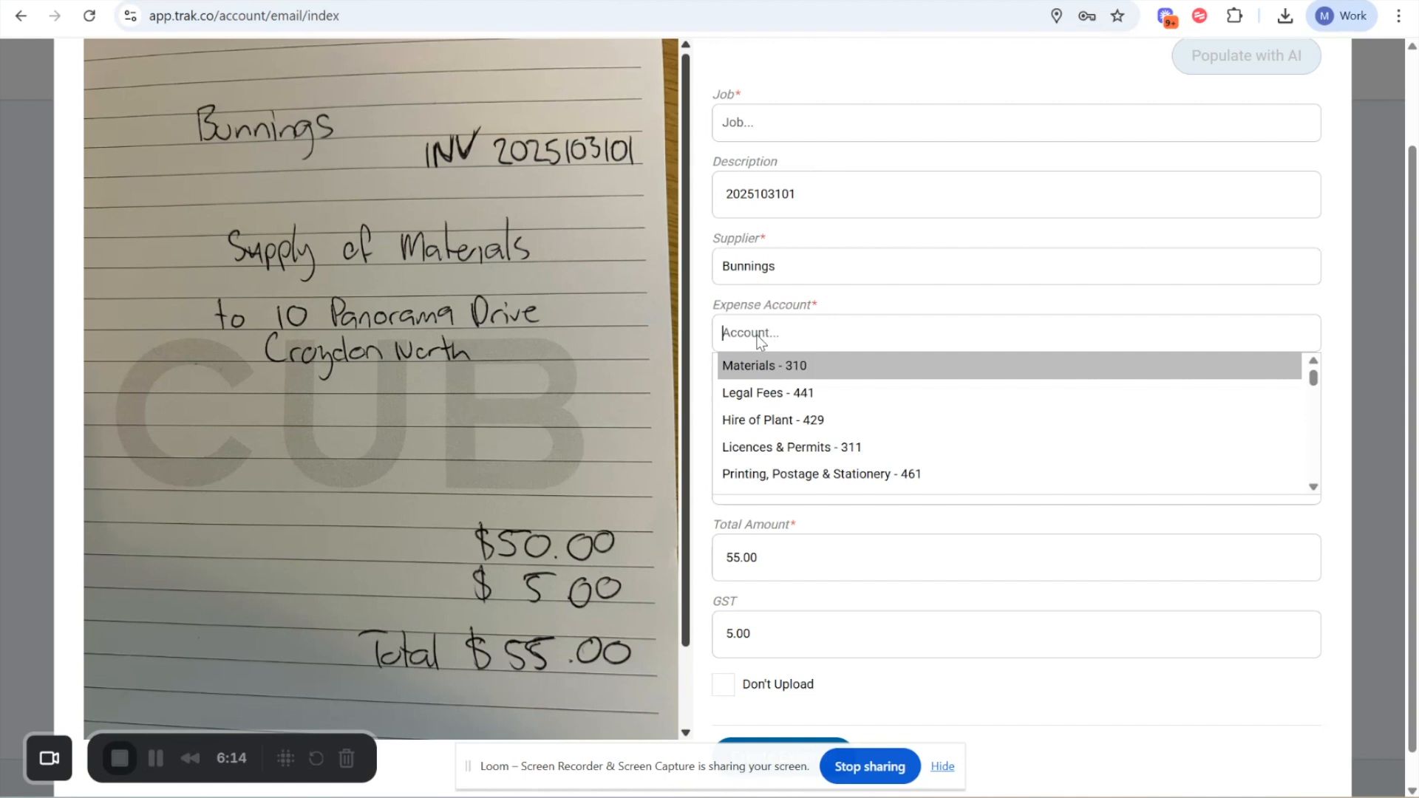
left_click(767, 371)
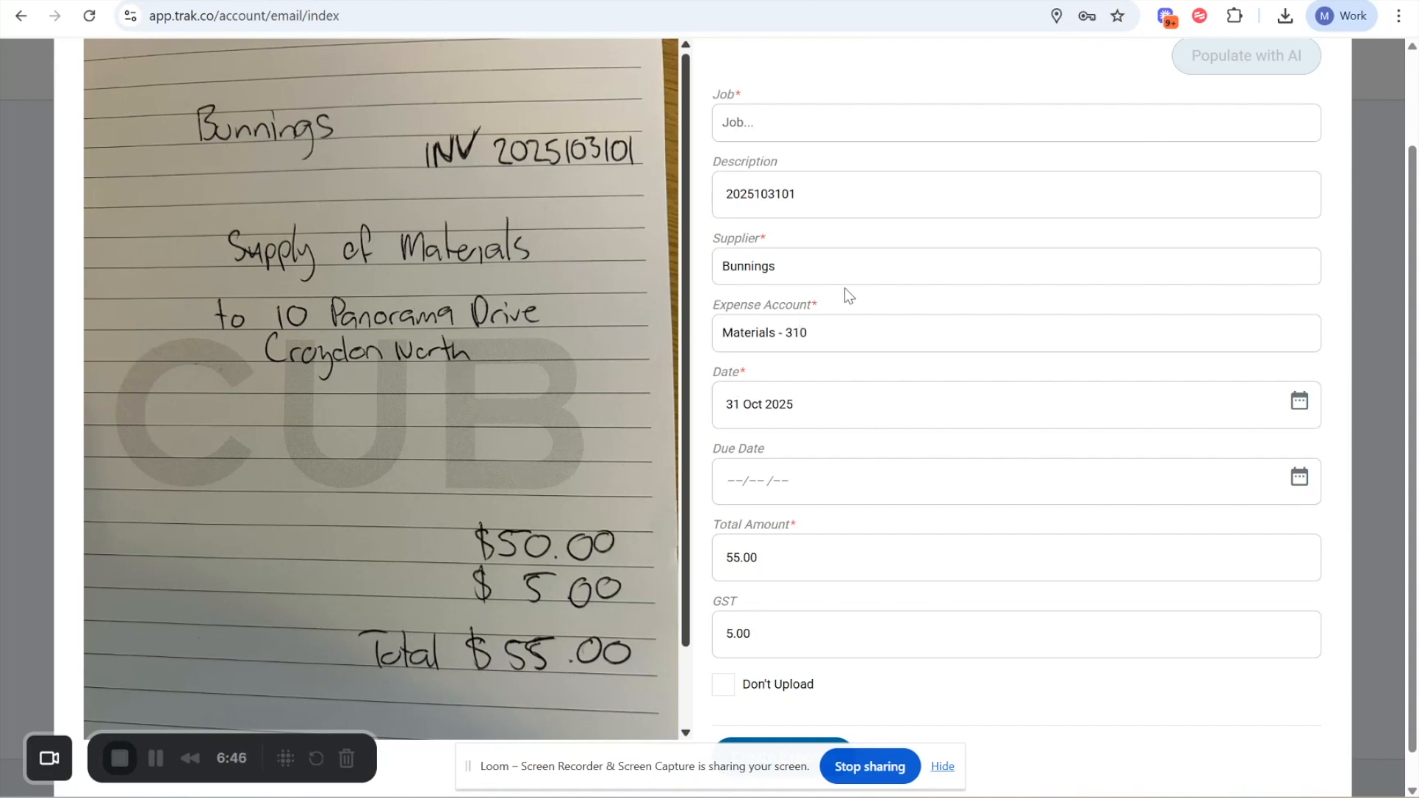
- Assign the expense to the job matching the address on the Bunnings invoice, and create the expense
scroll(824, 412, "up", 1)
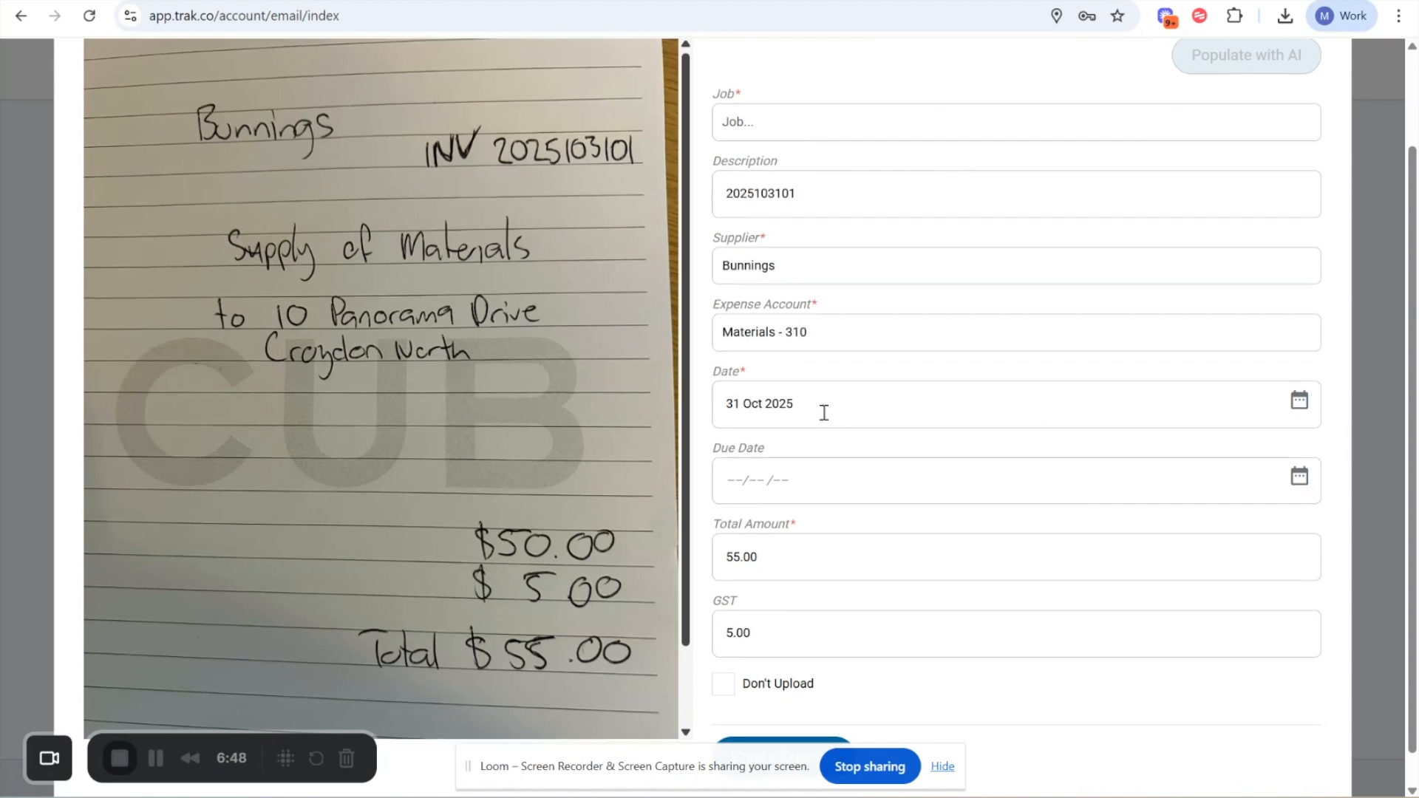
left_click(748, 138)
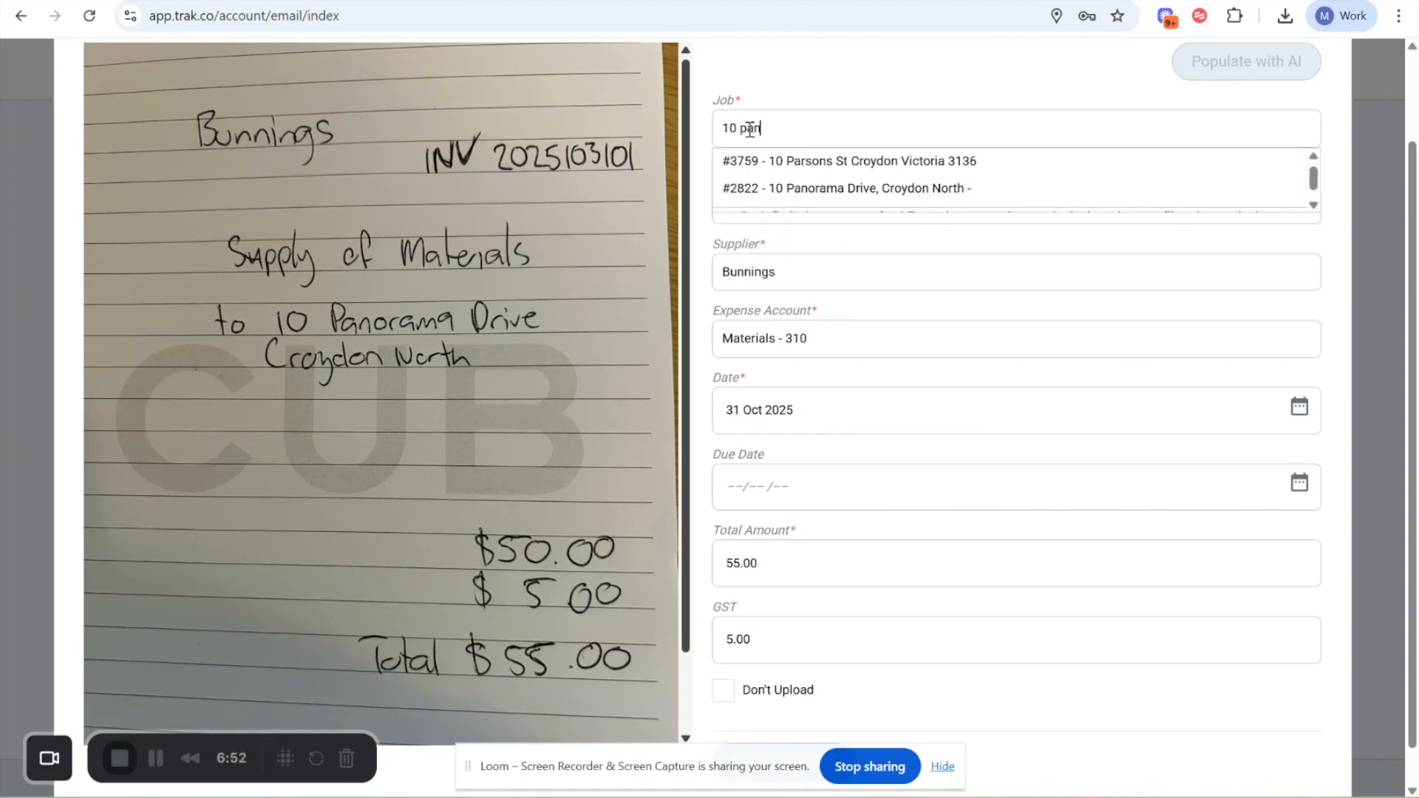
left_click(793, 164)
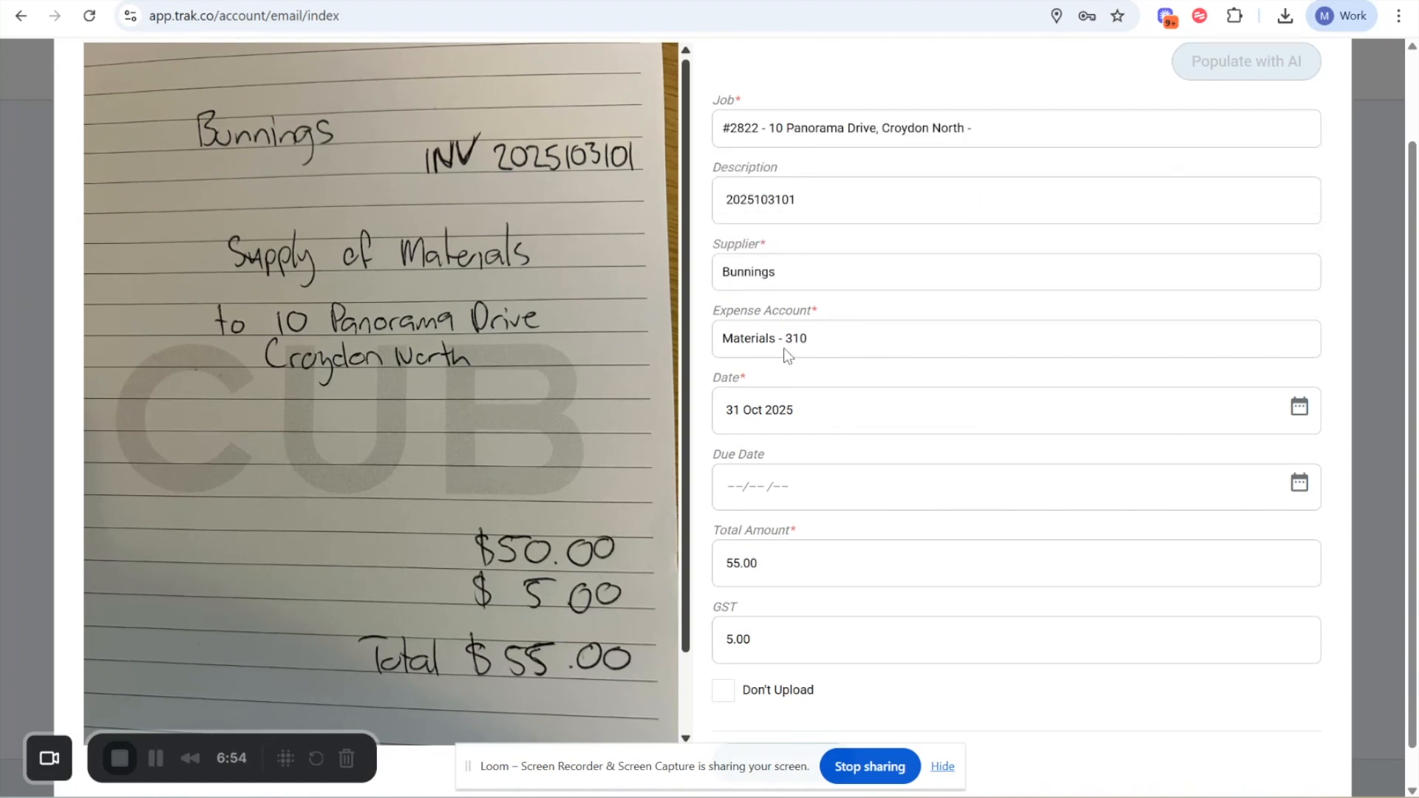
scroll(770, 739, "down", 1)
left_click(798, 726)
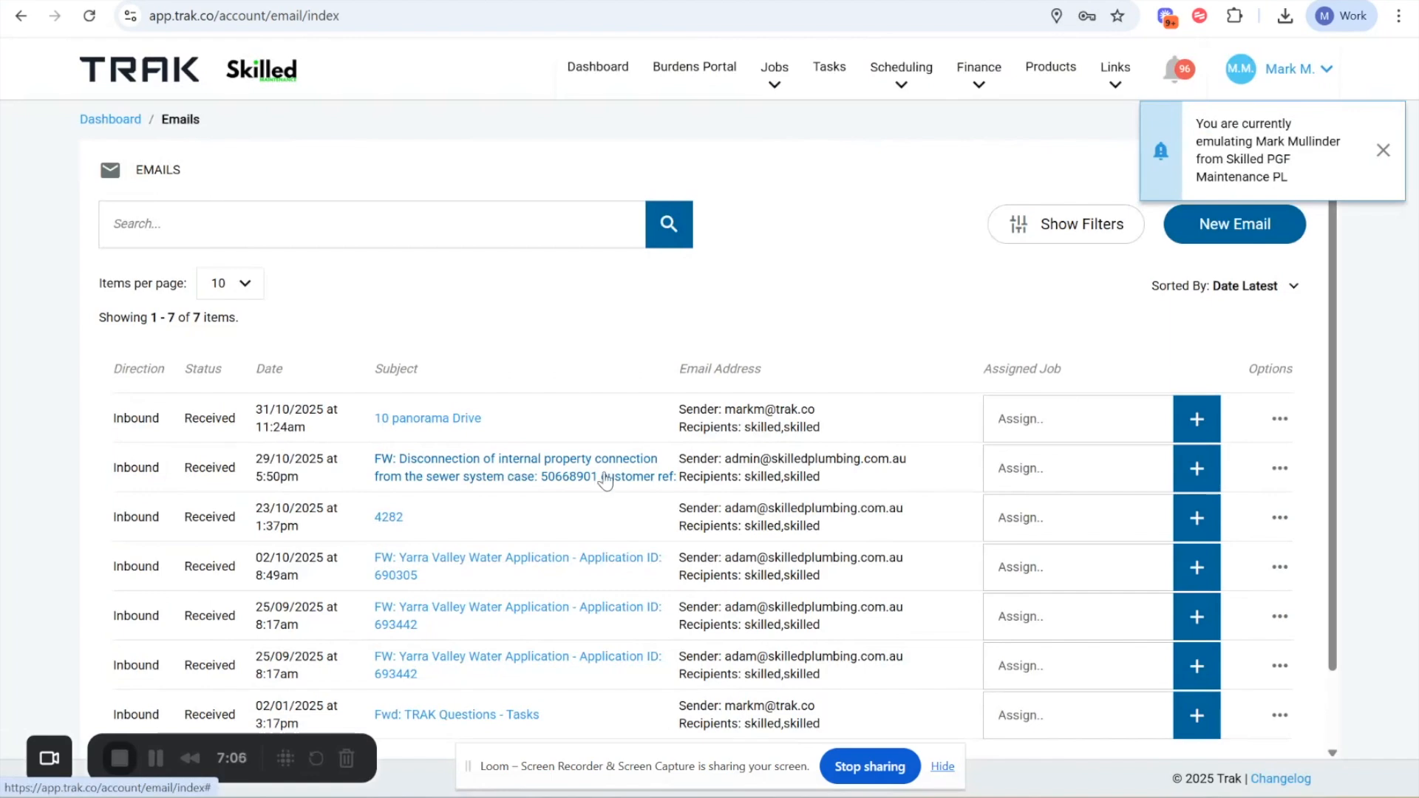
- Open the job of the new Bunnings expense from the dashboard activity feed and go to its expenses
left_click(601, 68)
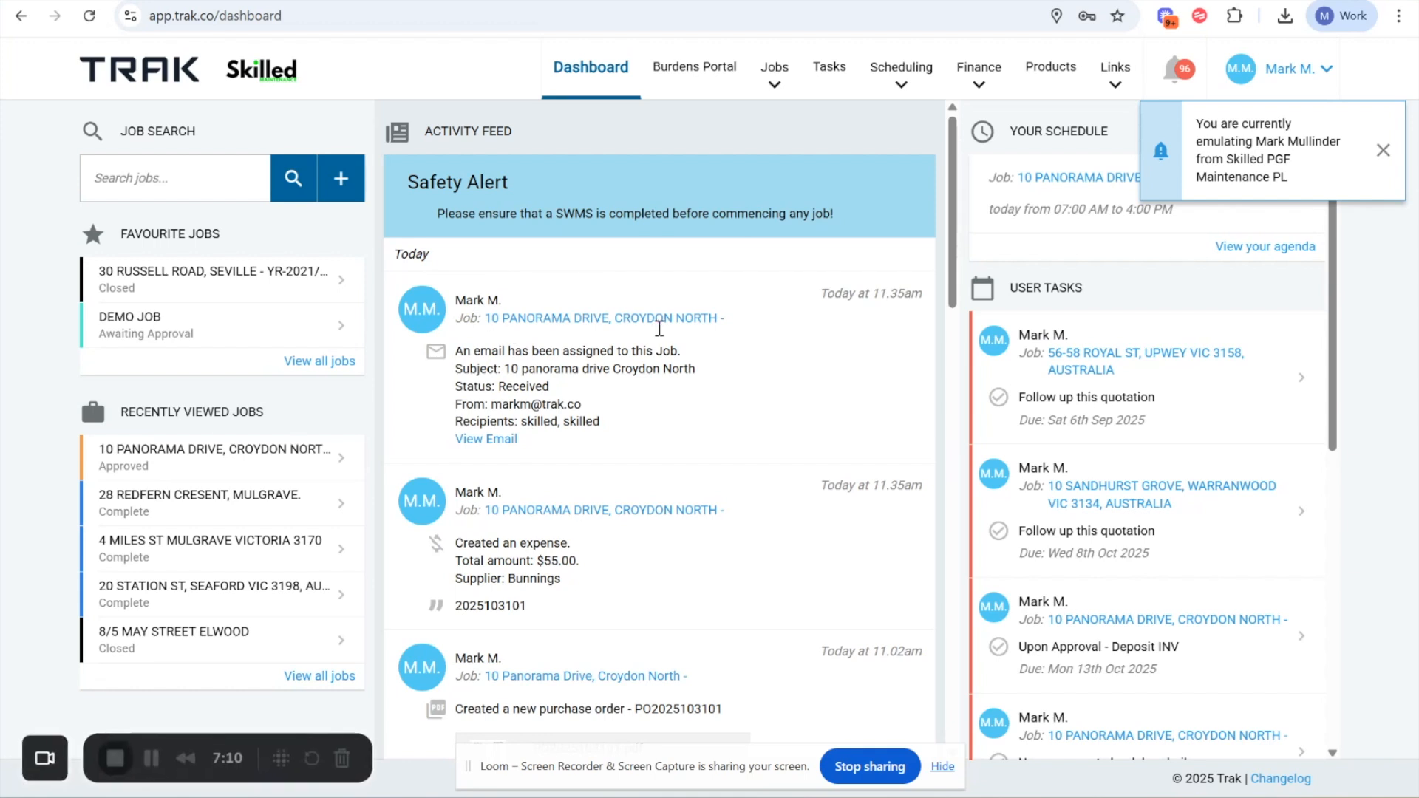
left_click(506, 323)
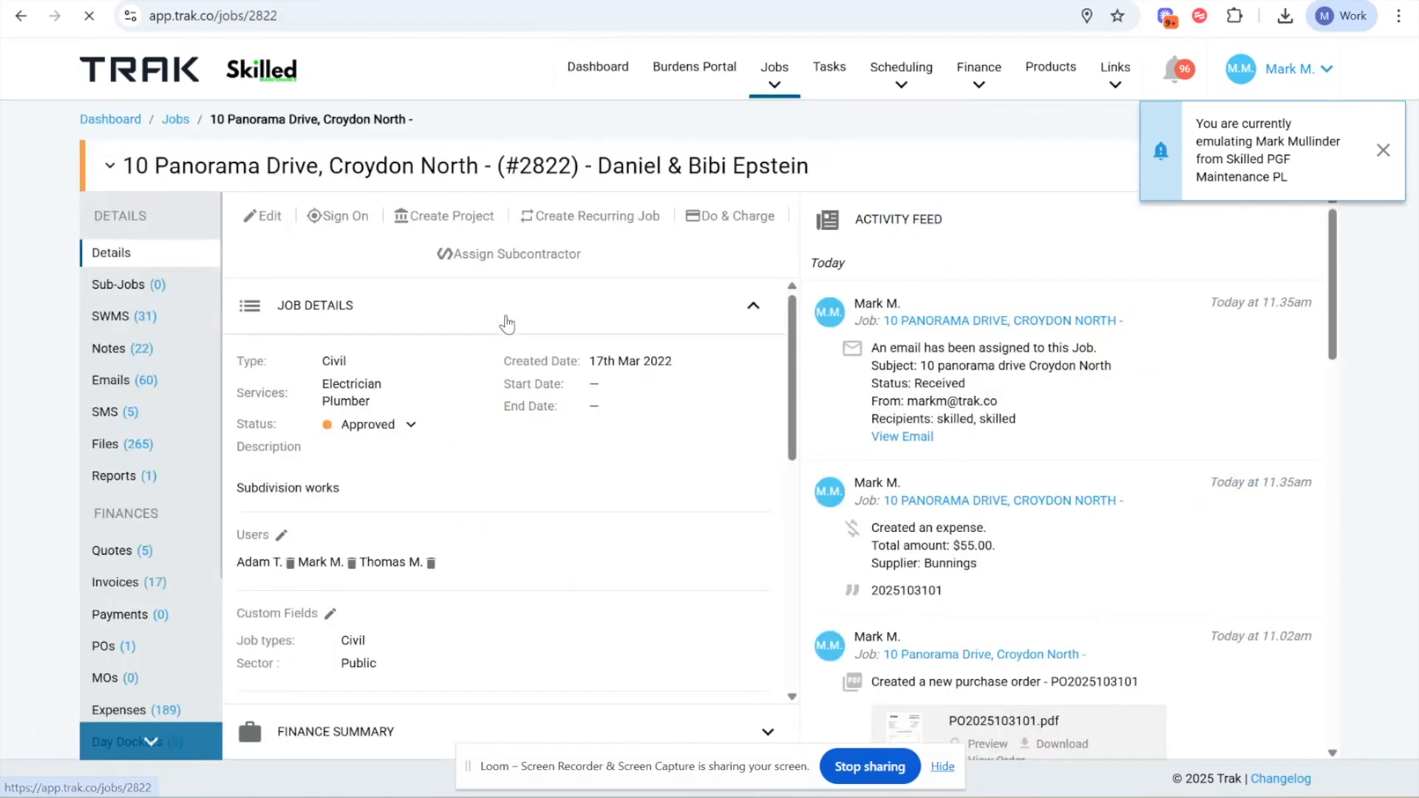
scroll(153, 642, "down", 1)
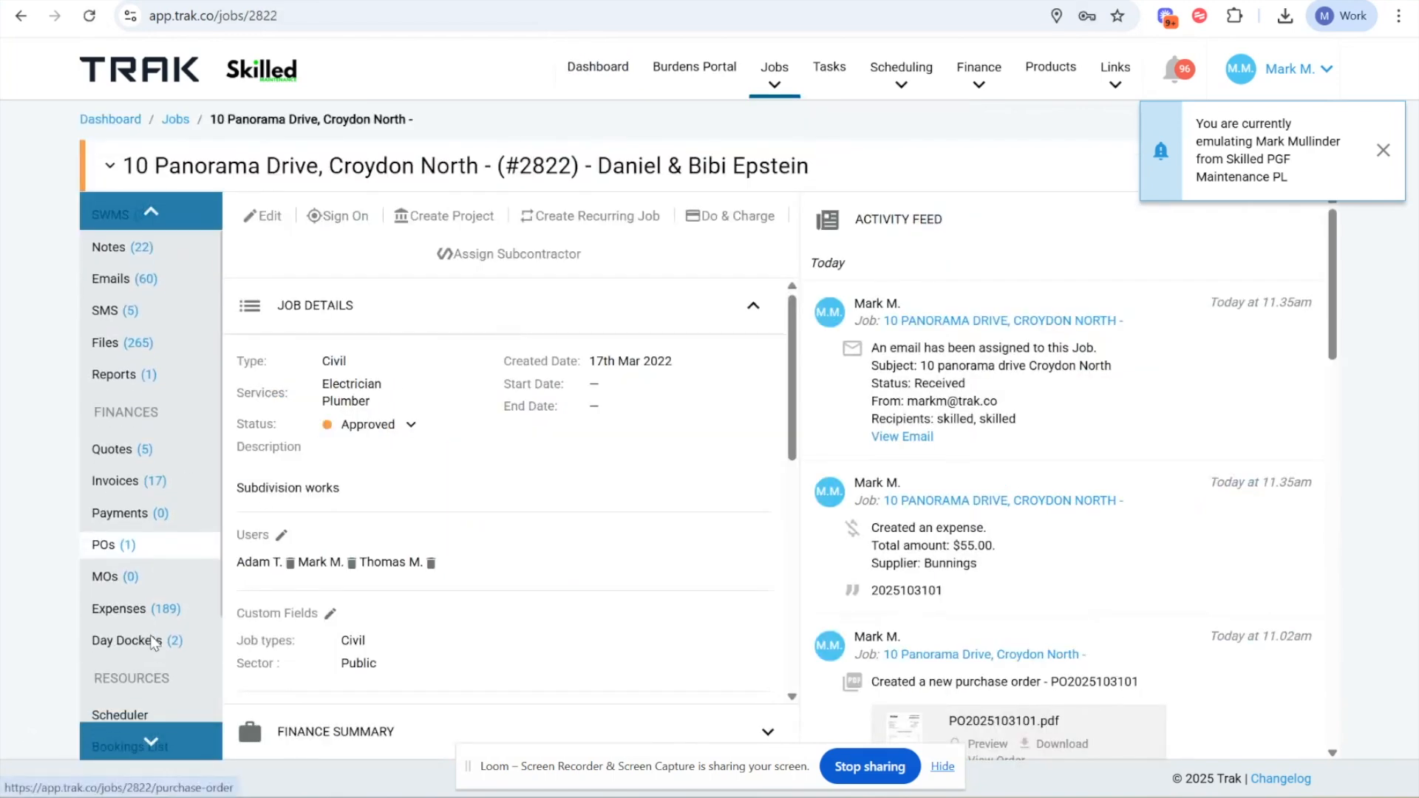
left_click(109, 604)
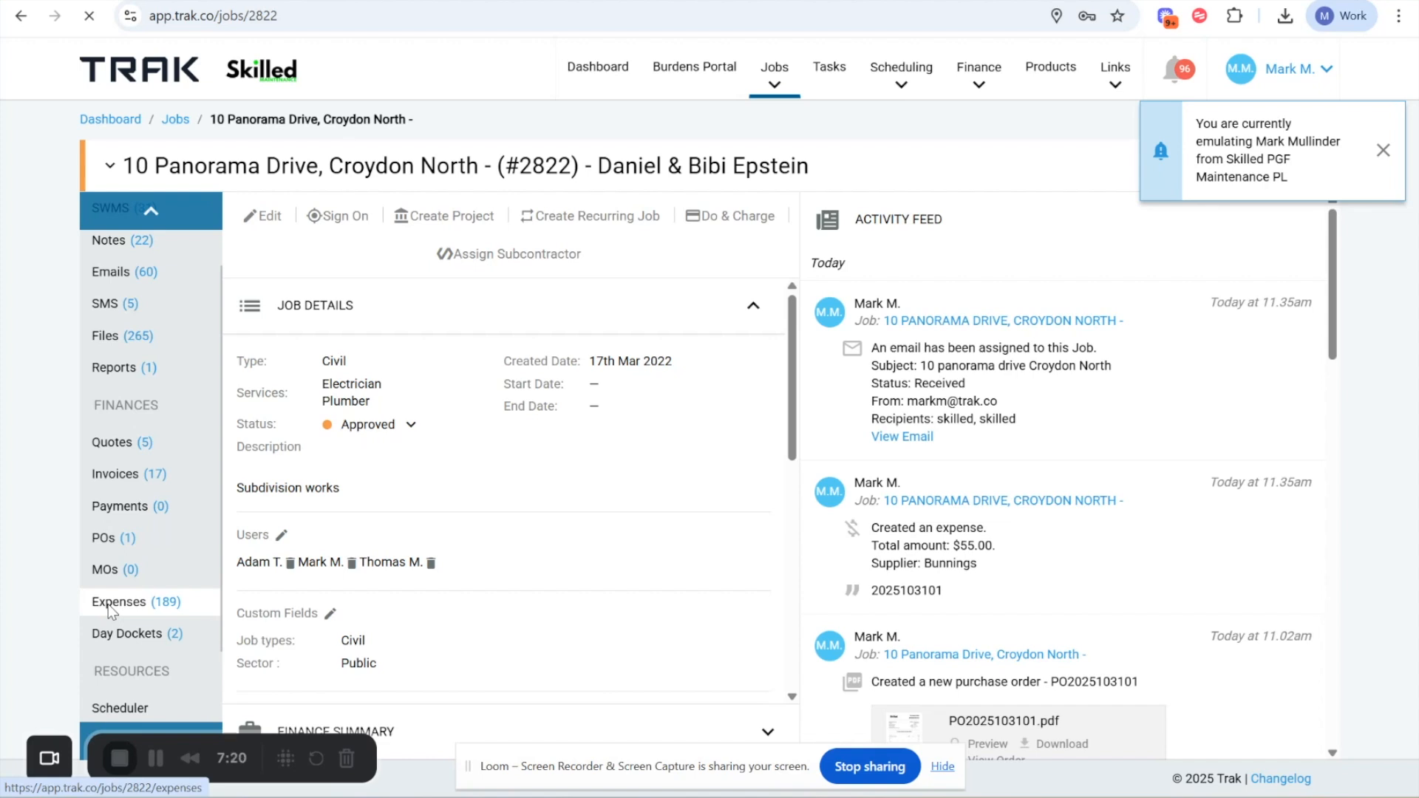
- Examine the new Bunnings entry and its attachment in the job's expenses list
scroll(111, 613, "down", 4)
scroll(636, 578, "down", 2)
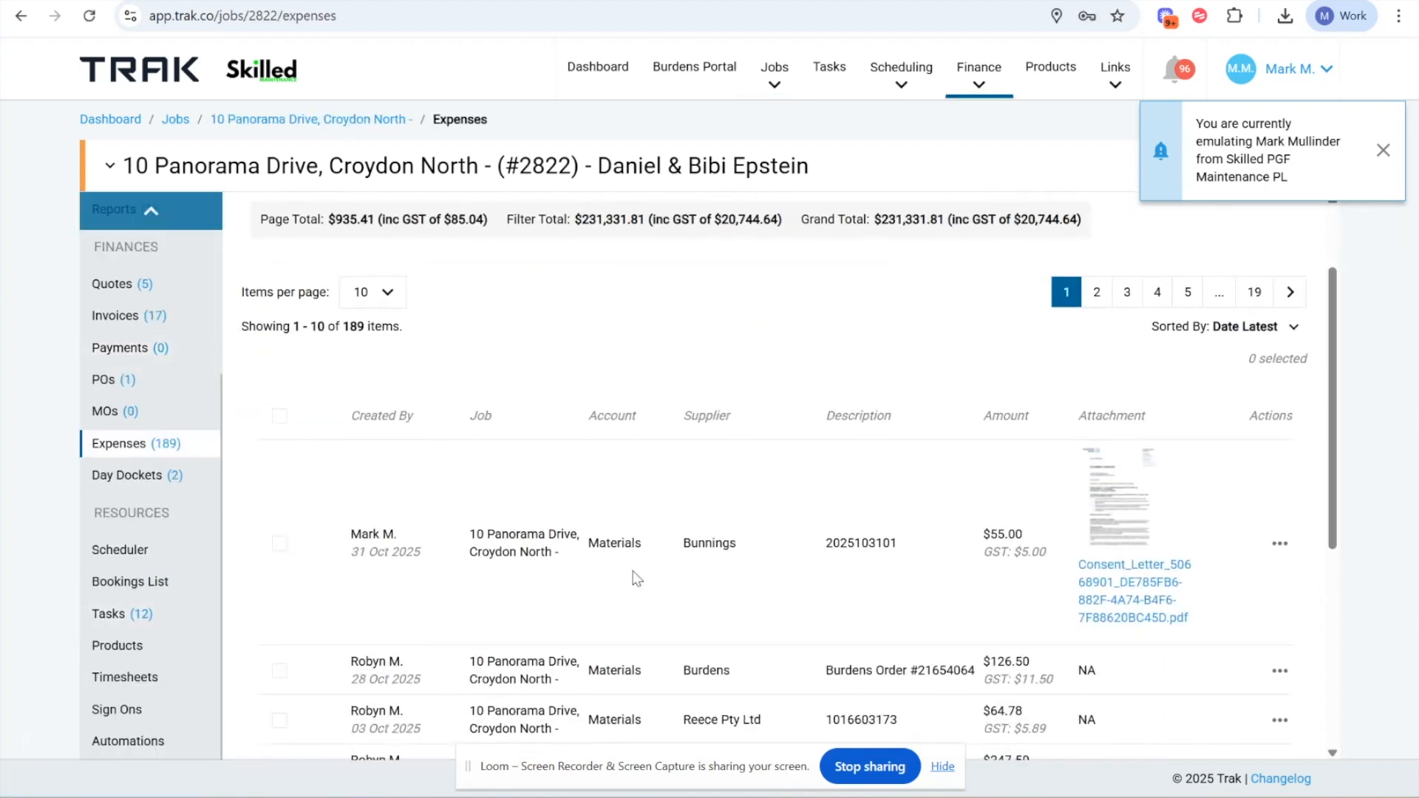
scroll(637, 578, "up", 1)
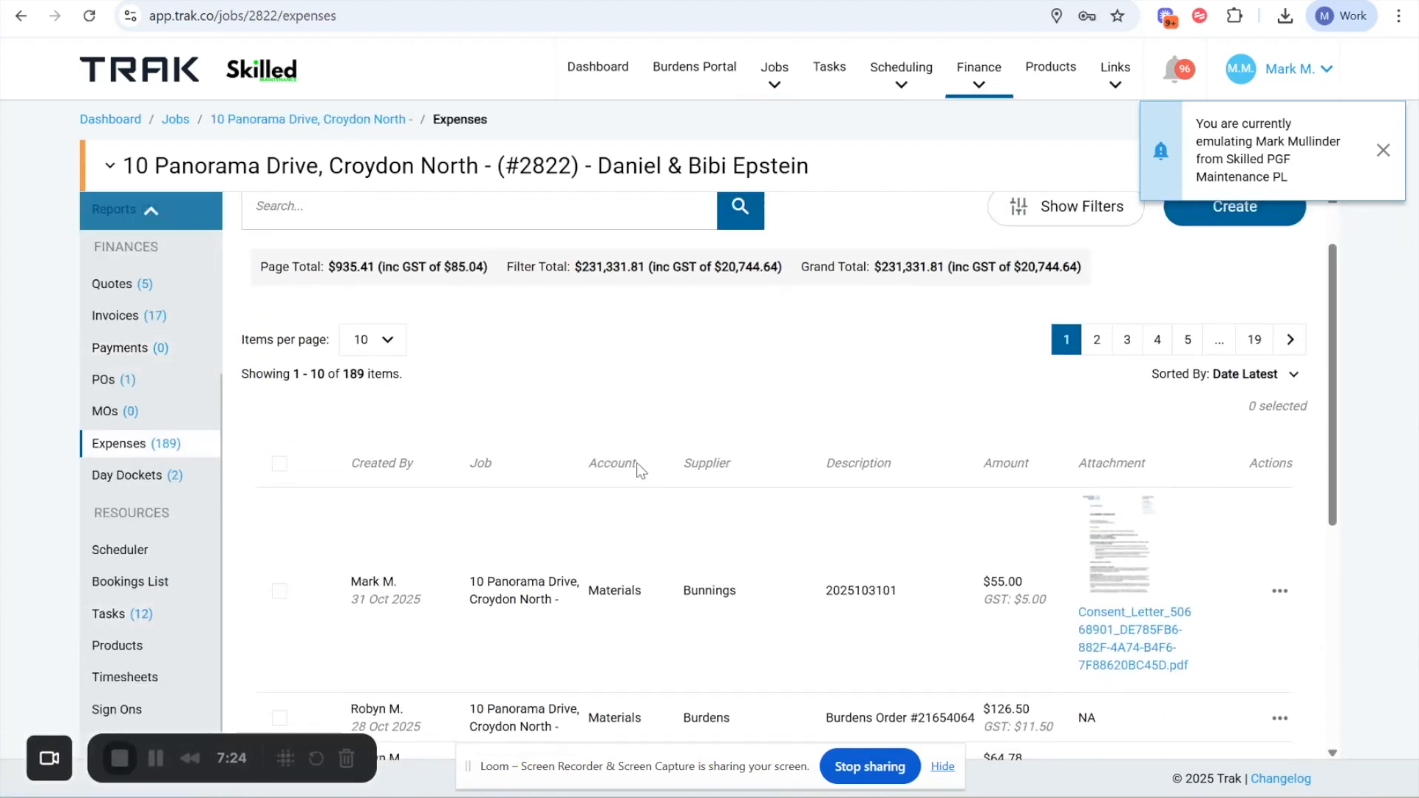
scroll(753, 462, "down", 1)
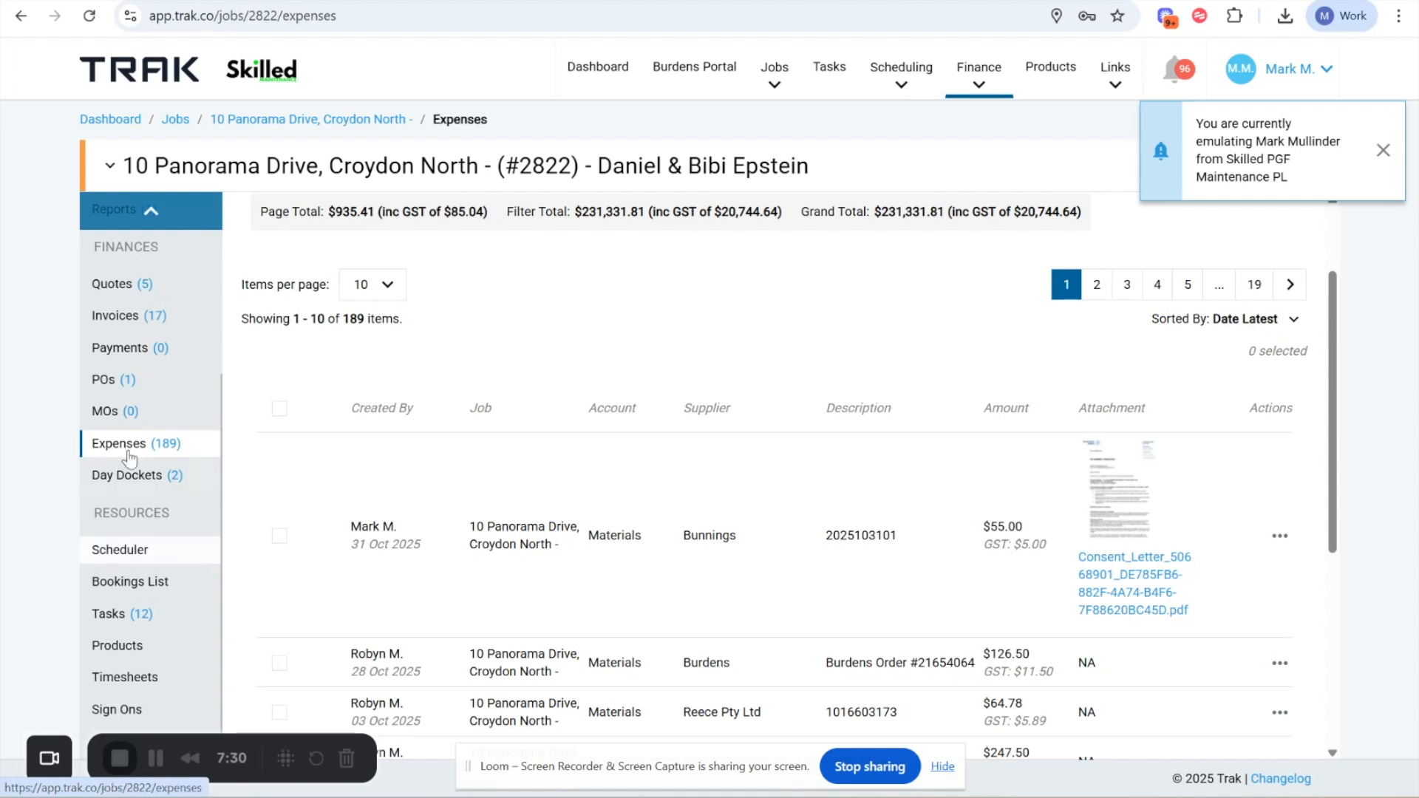
scroll(129, 459, "up", 1)
scroll(130, 459, "up", 1)
scroll(129, 459, "down", 1)
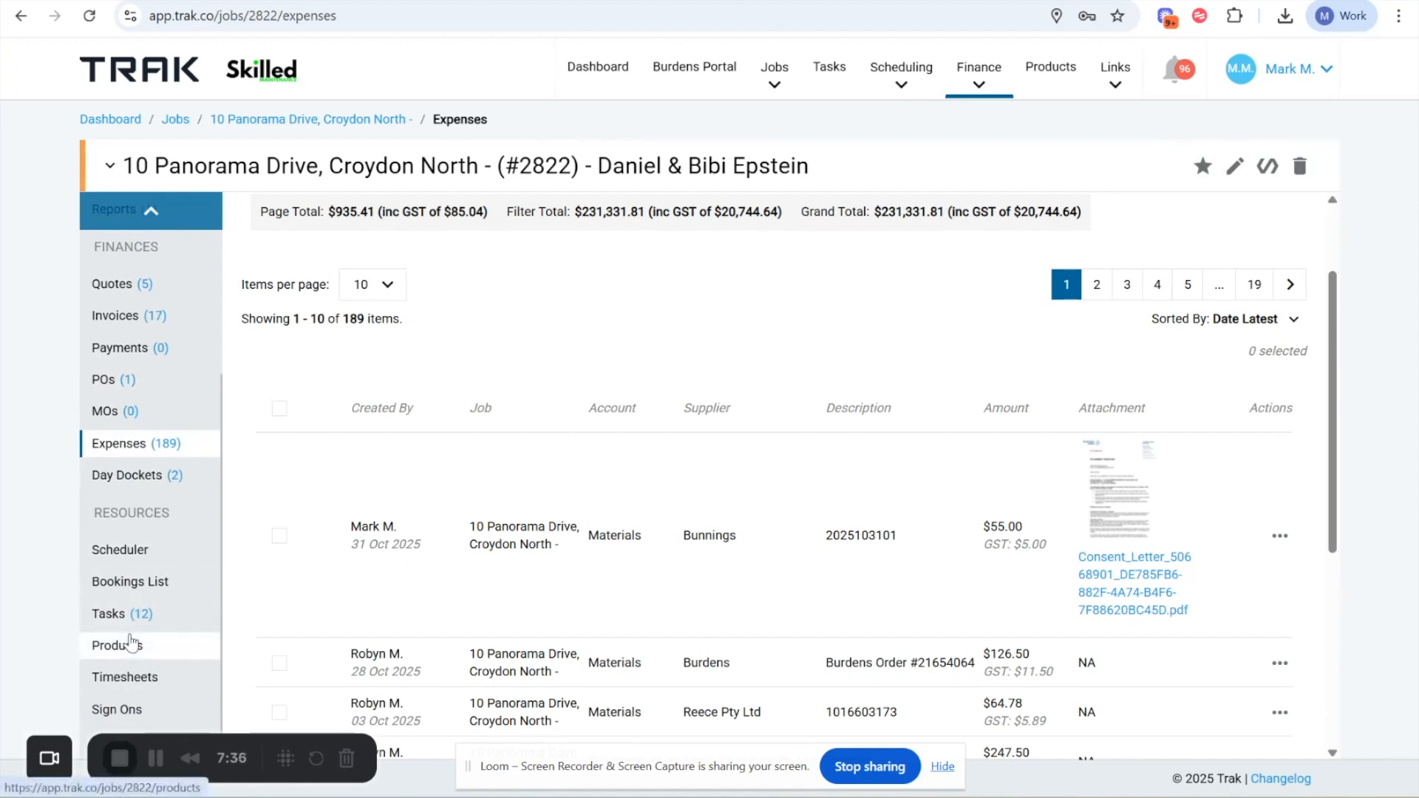
scroll(130, 643, "up", 1)
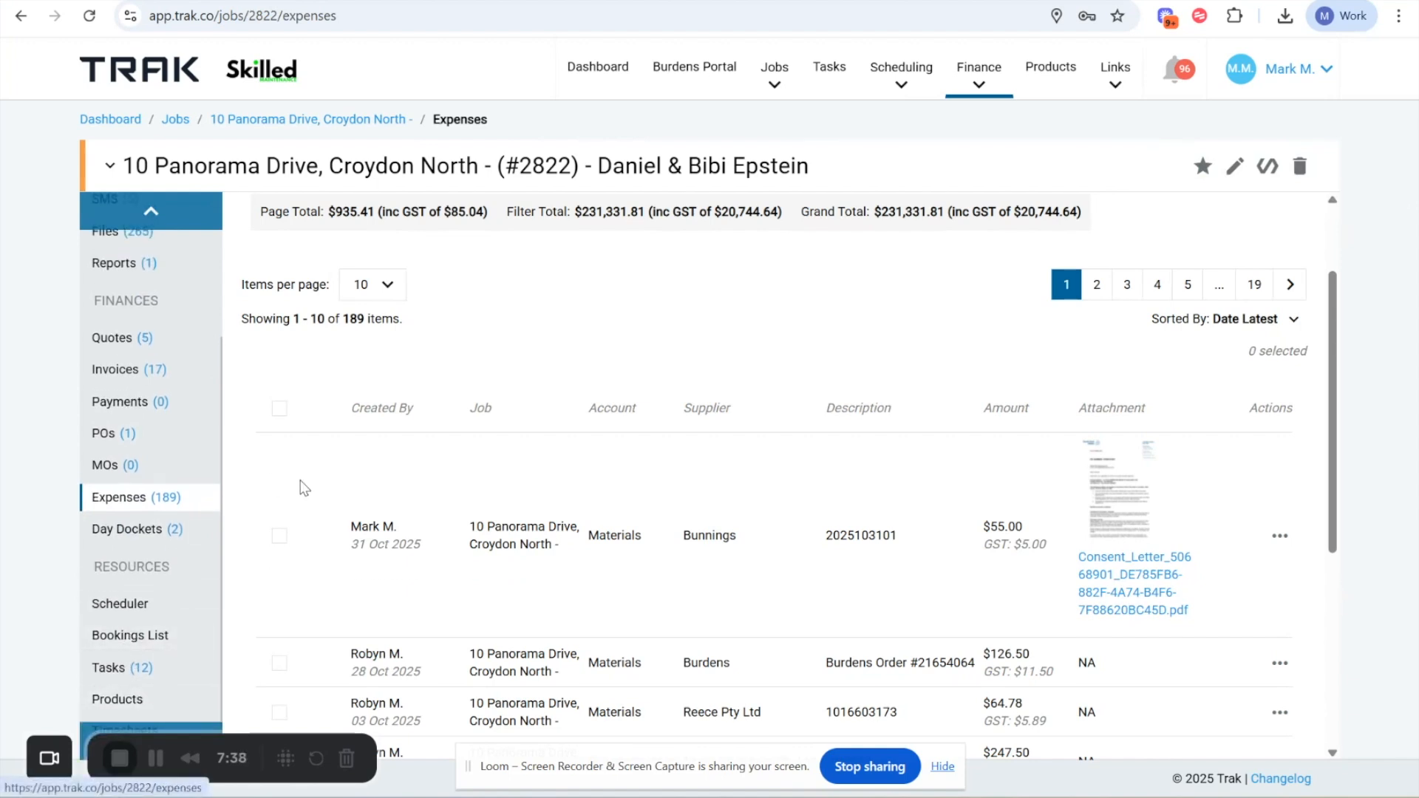
left_click(109, 441)
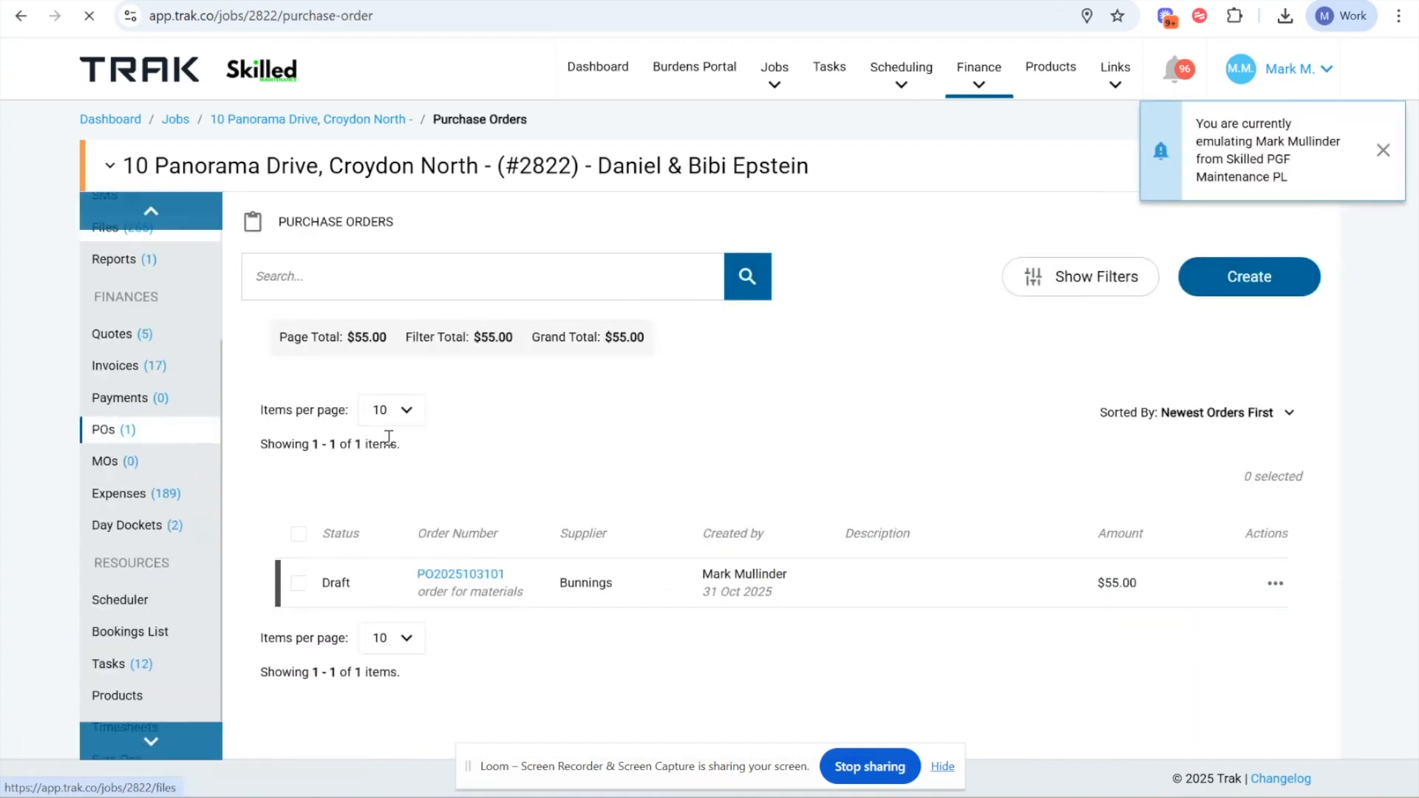
left_click_drag(320, 583, 361, 587)
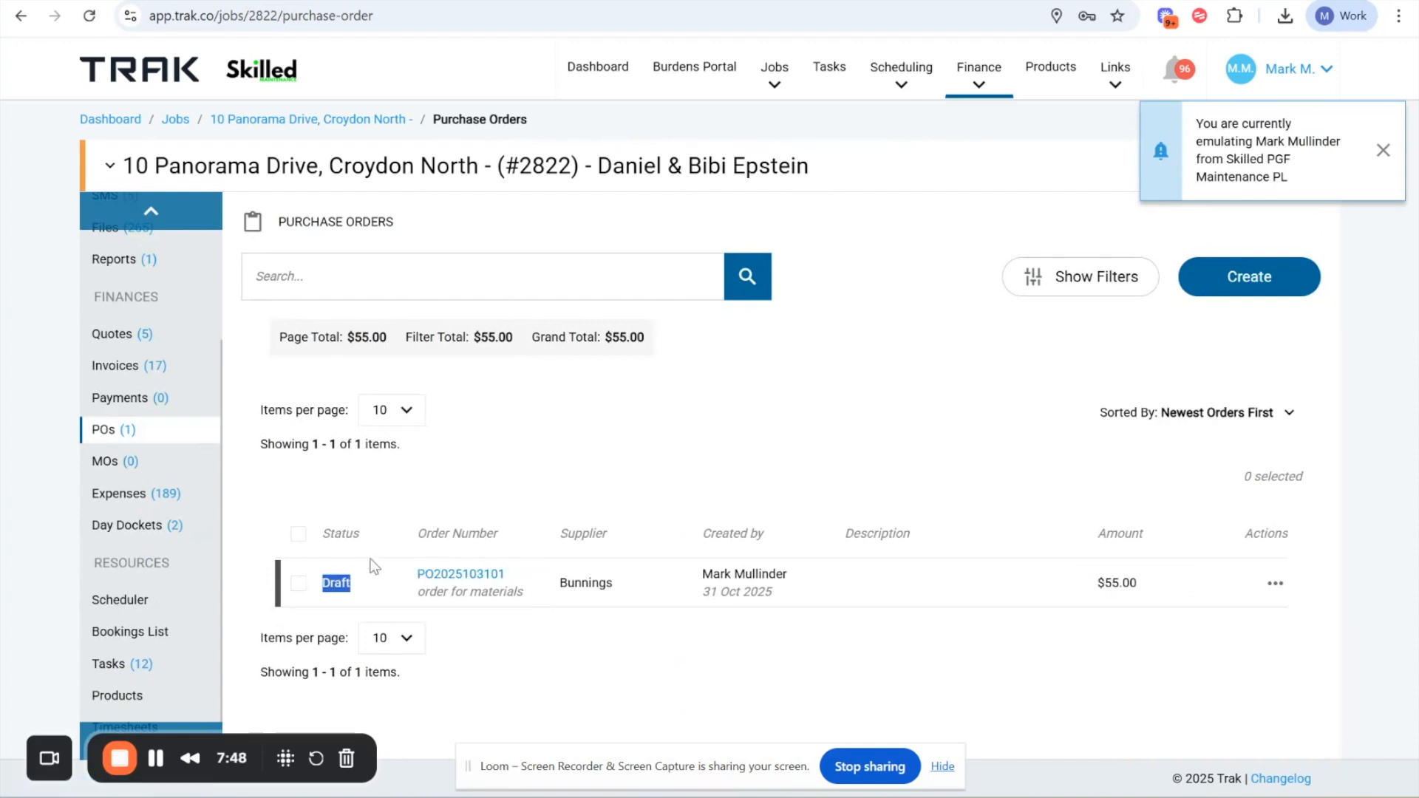
left_click_drag(310, 546, 913, 548)
left_click(820, 489)
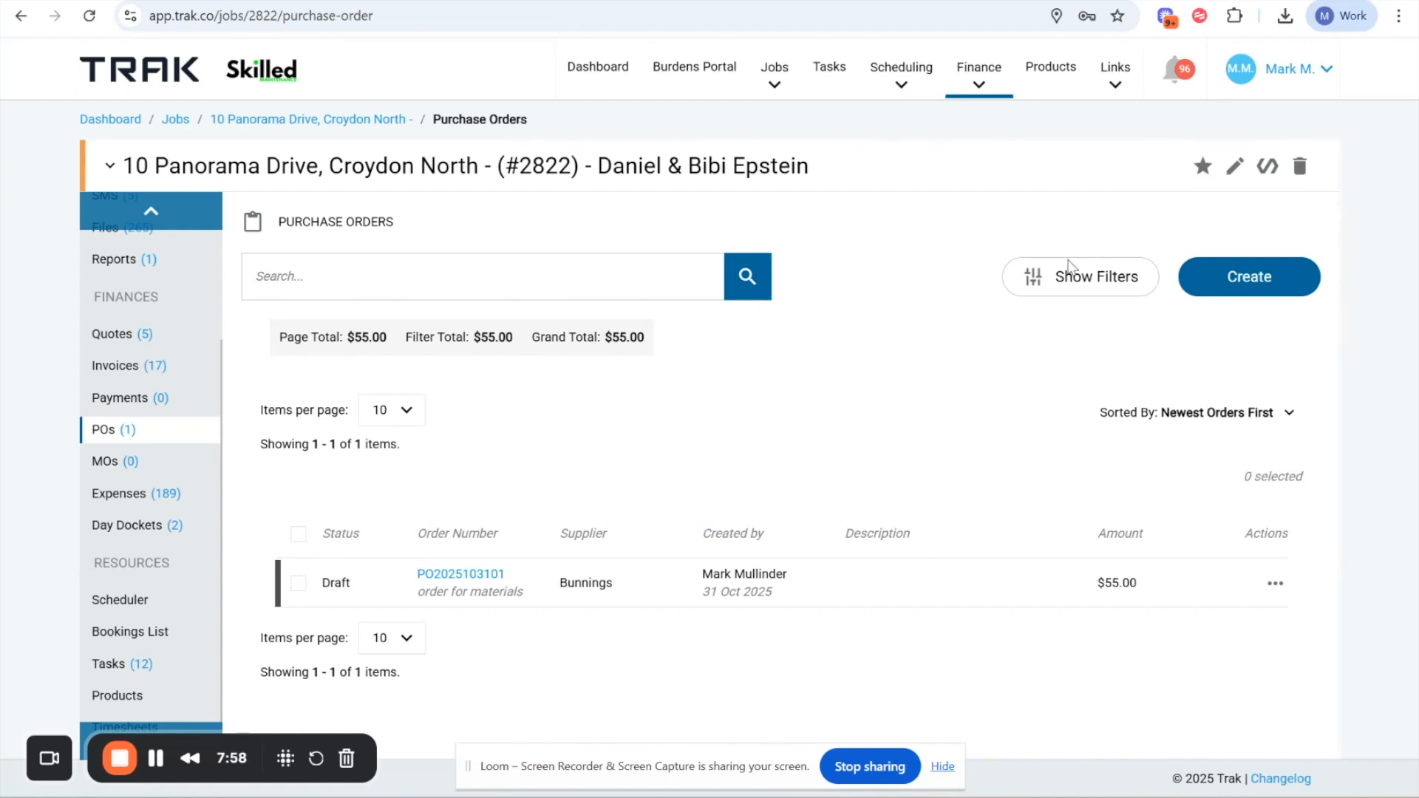
left_click(1310, 70)
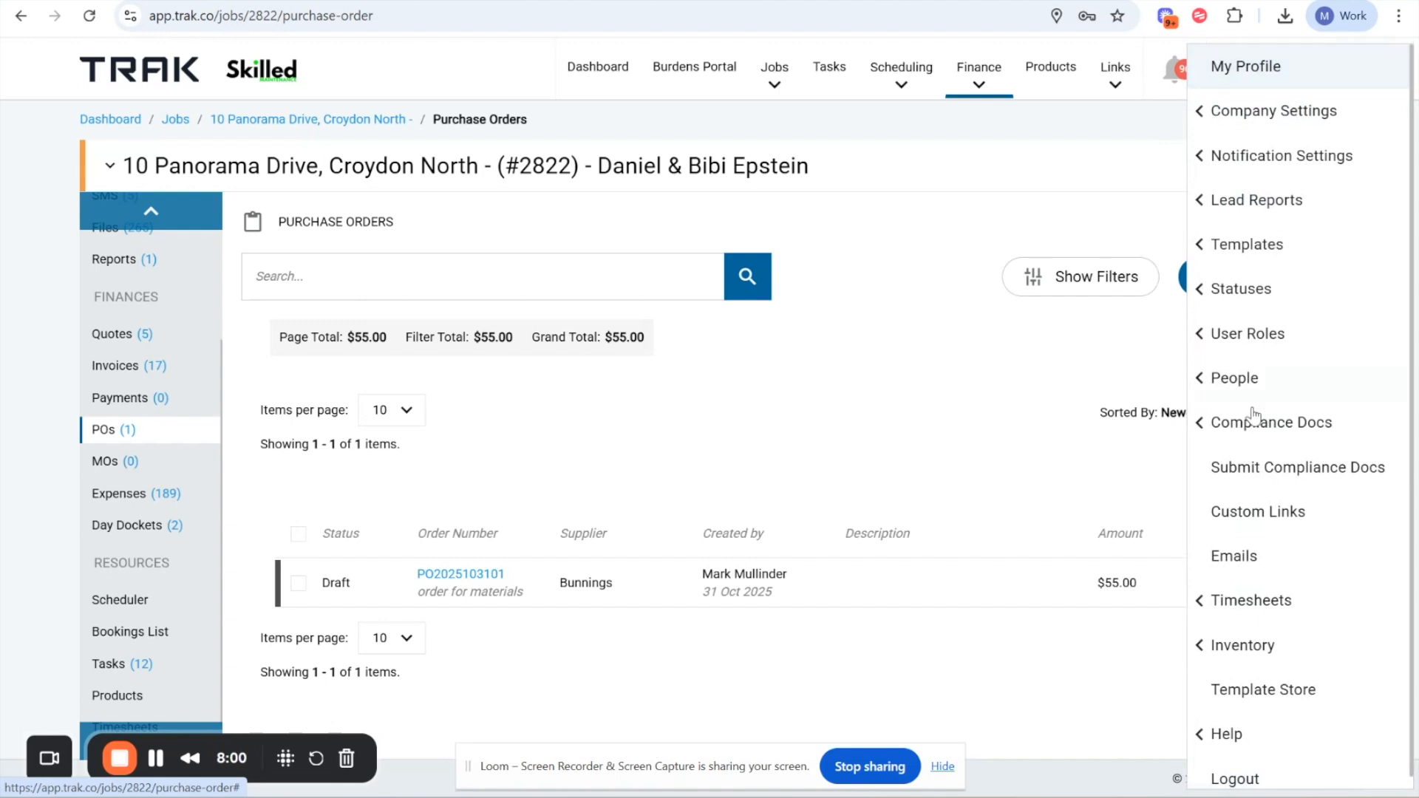
left_click(1234, 556)
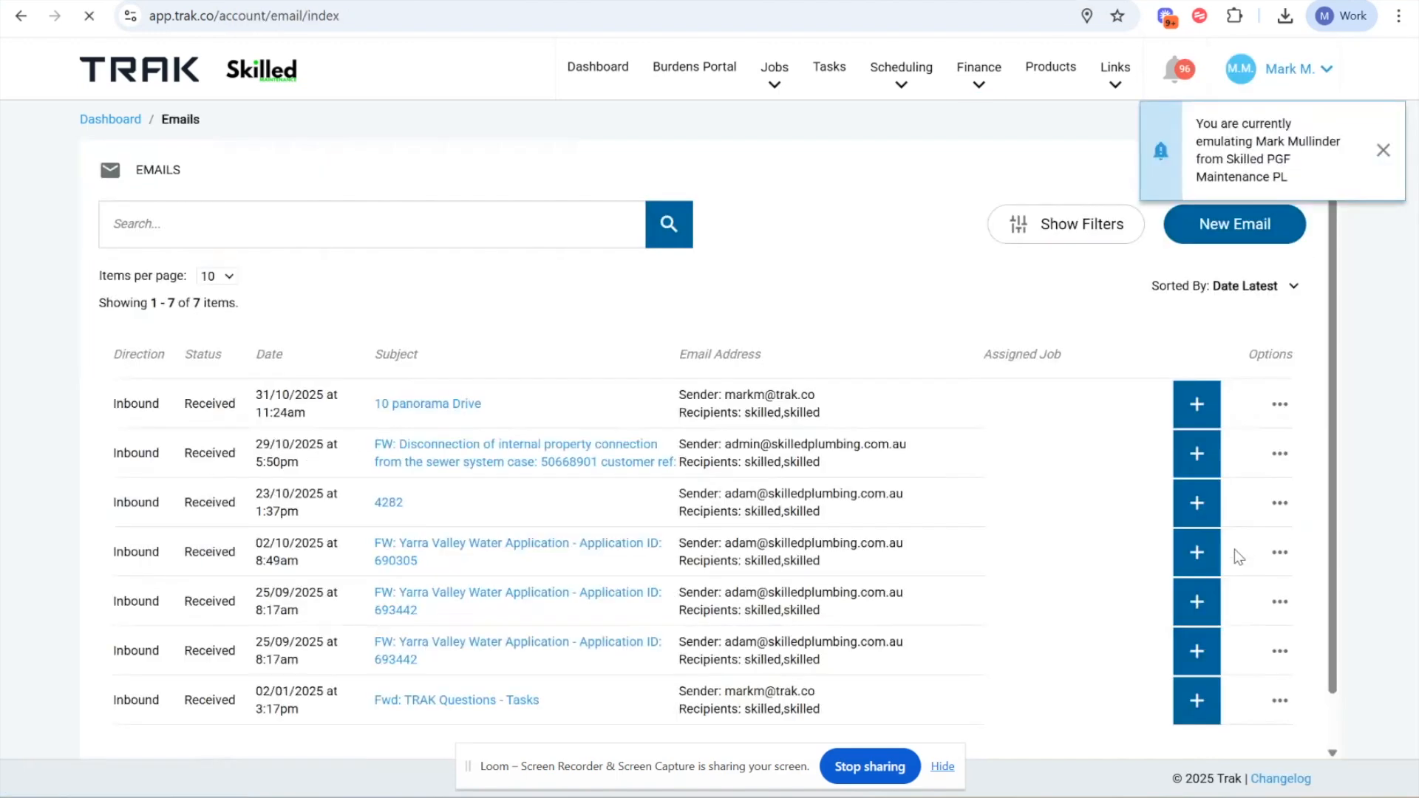
left_click_drag(264, 409, 564, 437)
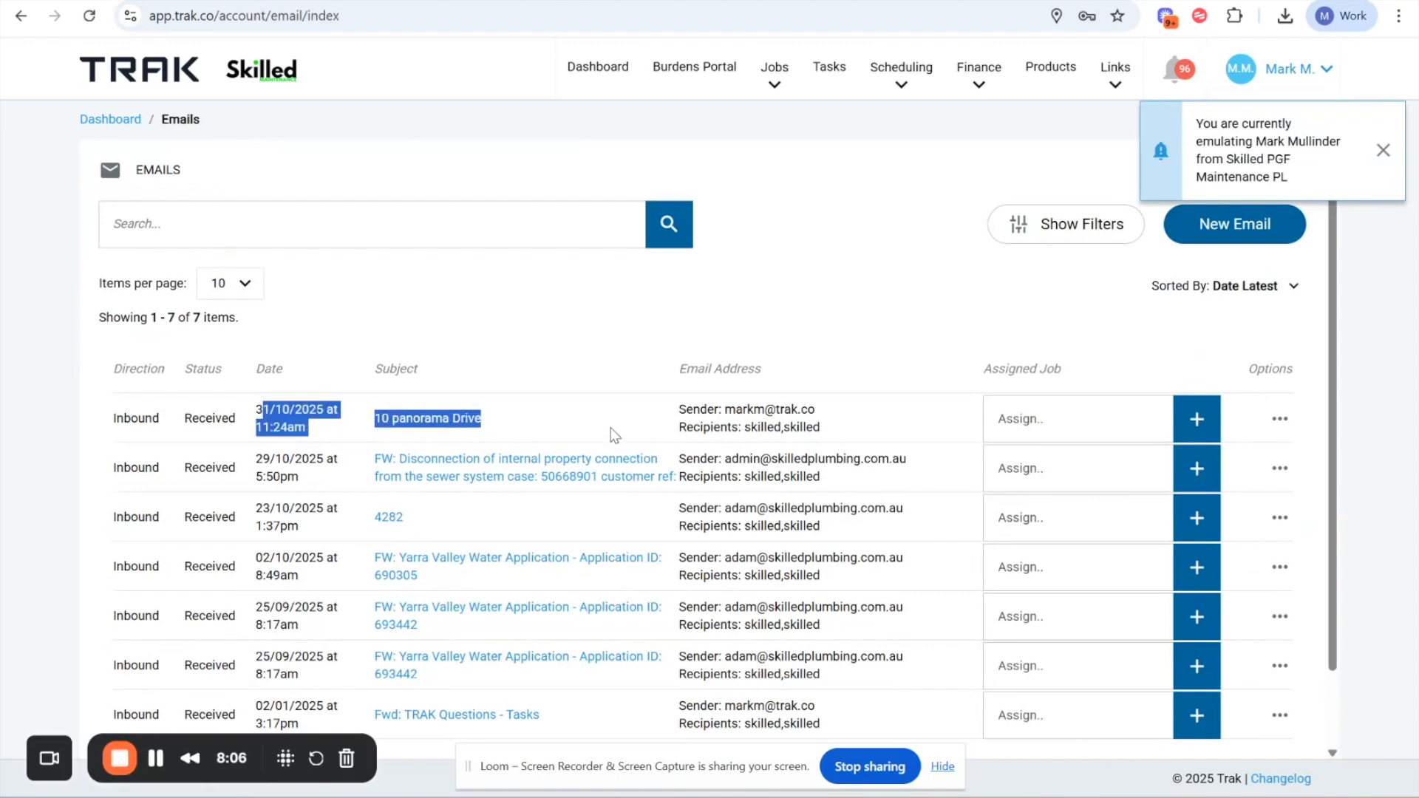
left_click(1280, 418)
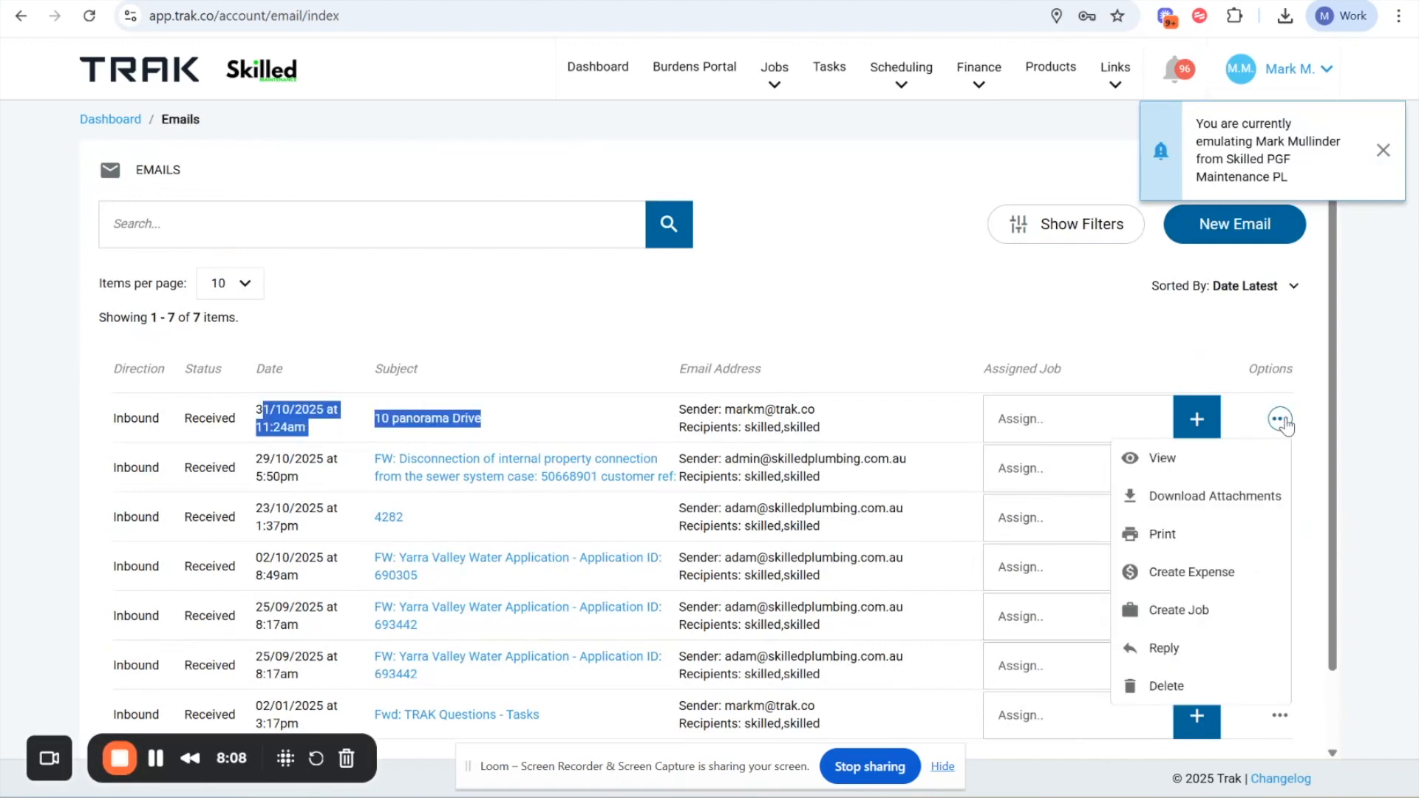
left_click(1207, 575)
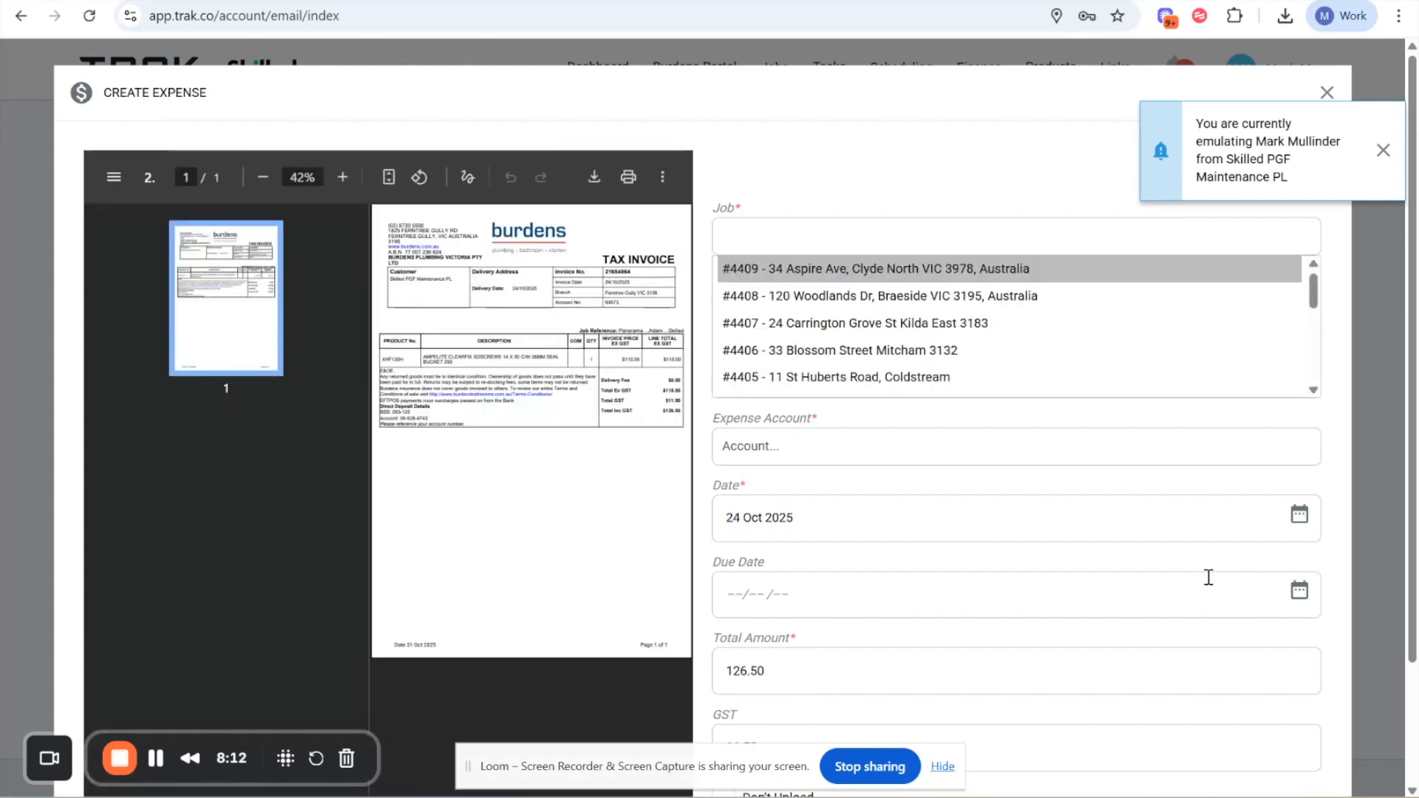
- Check the pre-filled description, date, total amount and GST against the Burdens invoice, and close the expense form without creating it
left_click(996, 190)
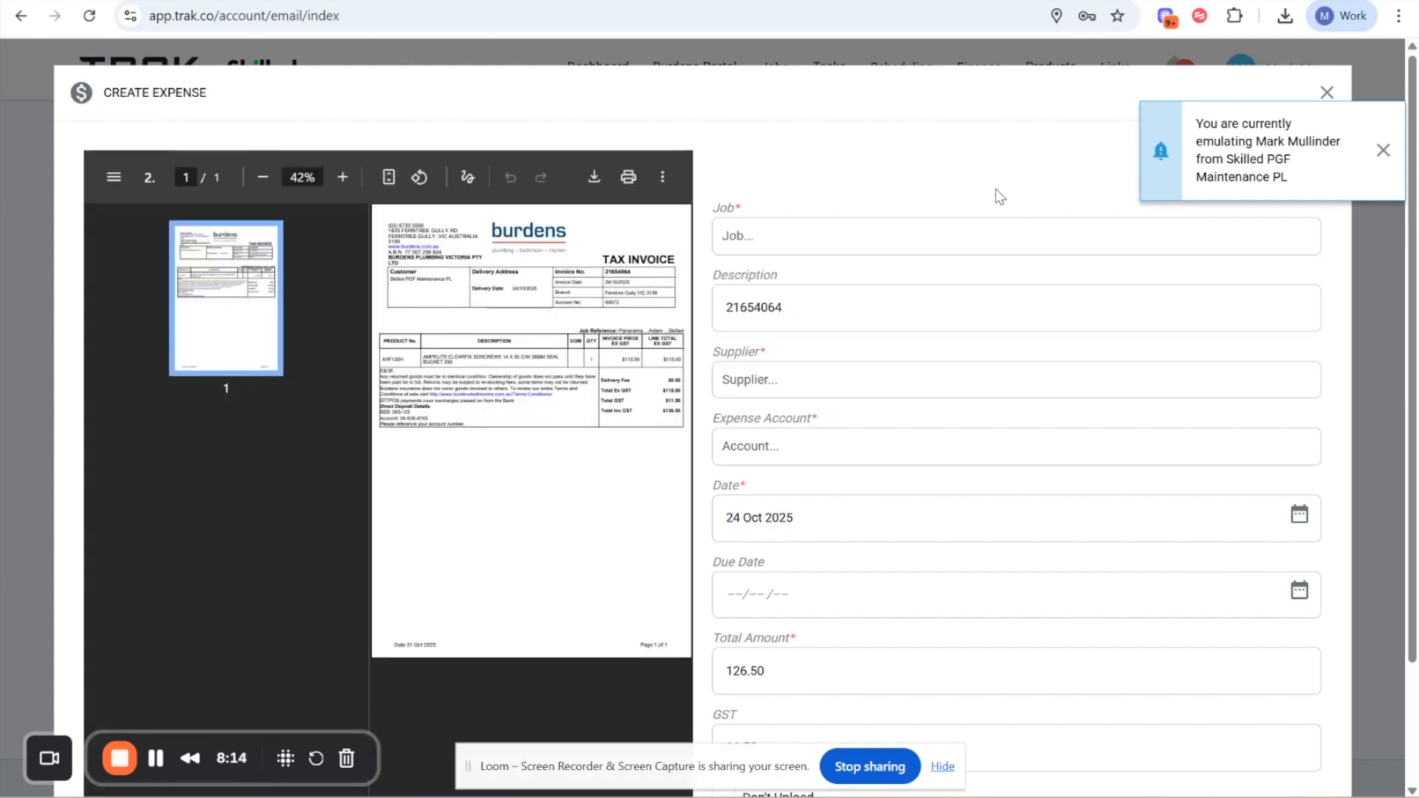
left_click_drag(732, 308, 795, 312)
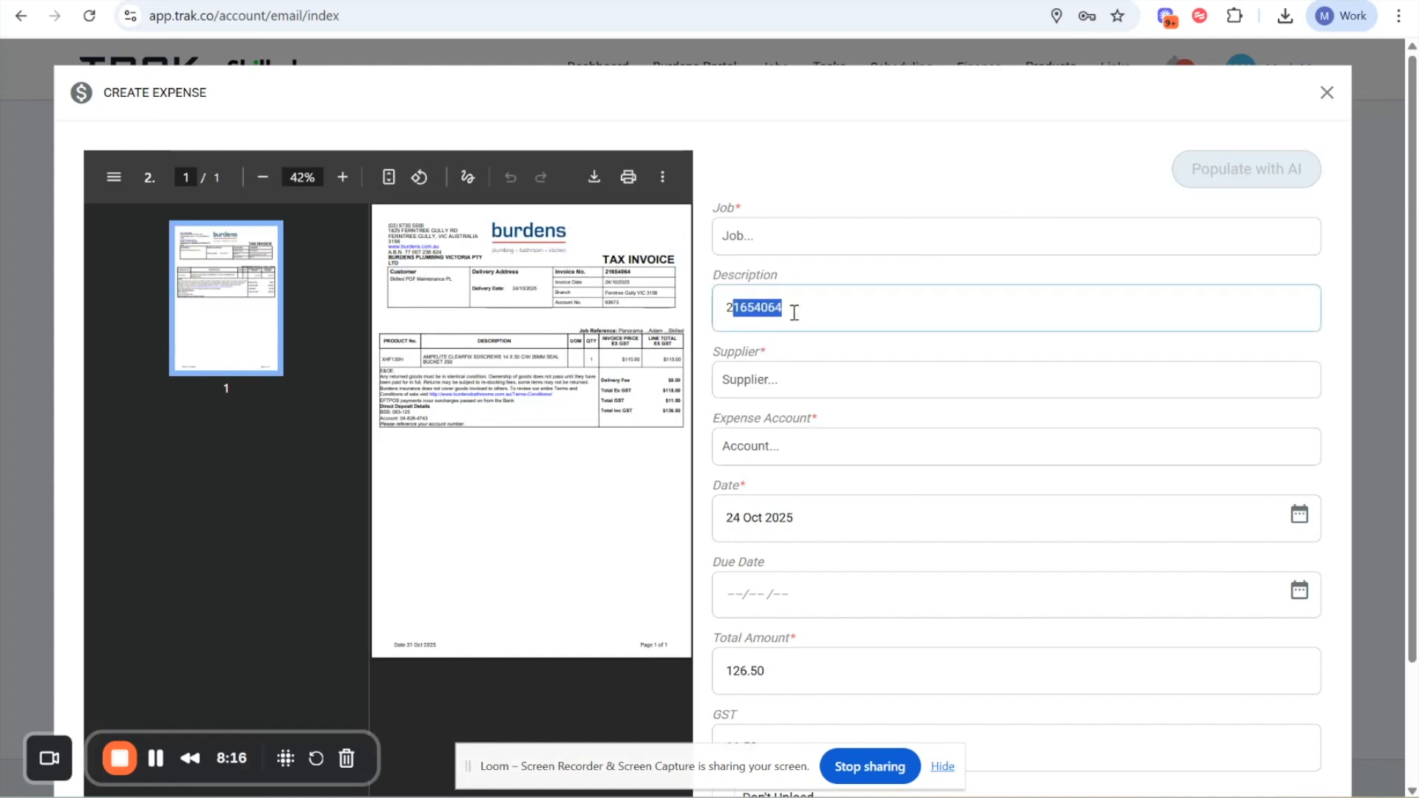
left_click_drag(727, 513, 856, 516)
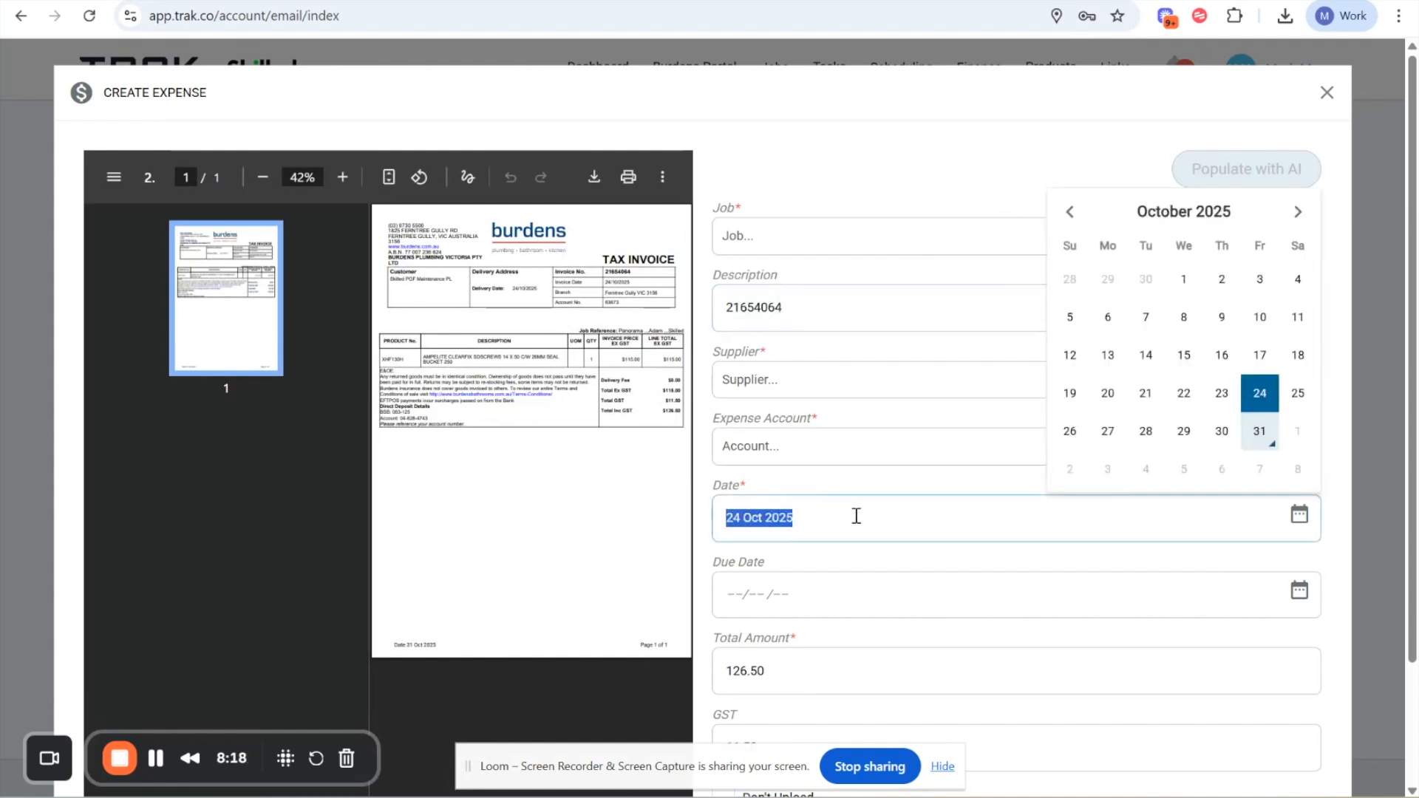
left_click_drag(718, 674, 789, 680)
scroll(791, 681, "down", 2)
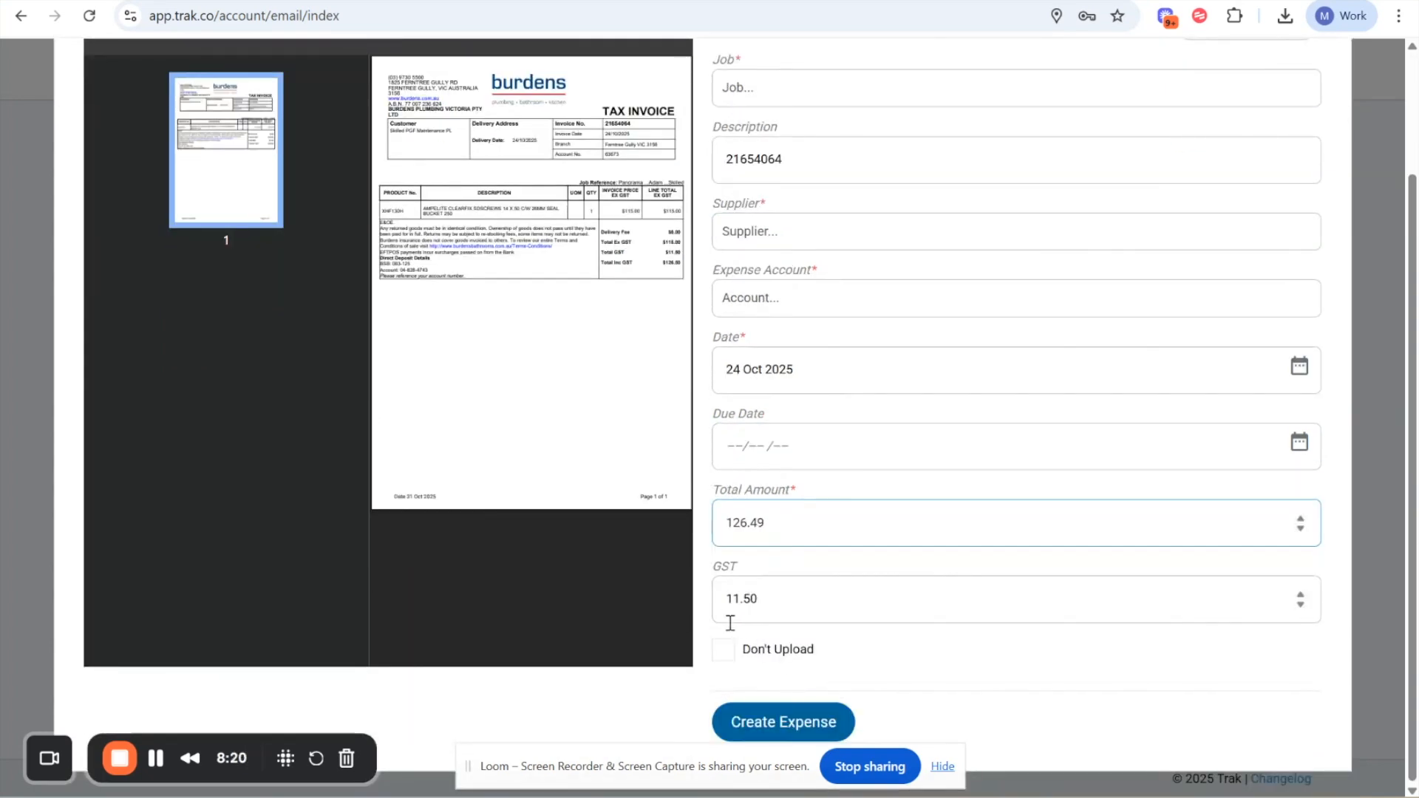
scroll(730, 623, "up", 1)
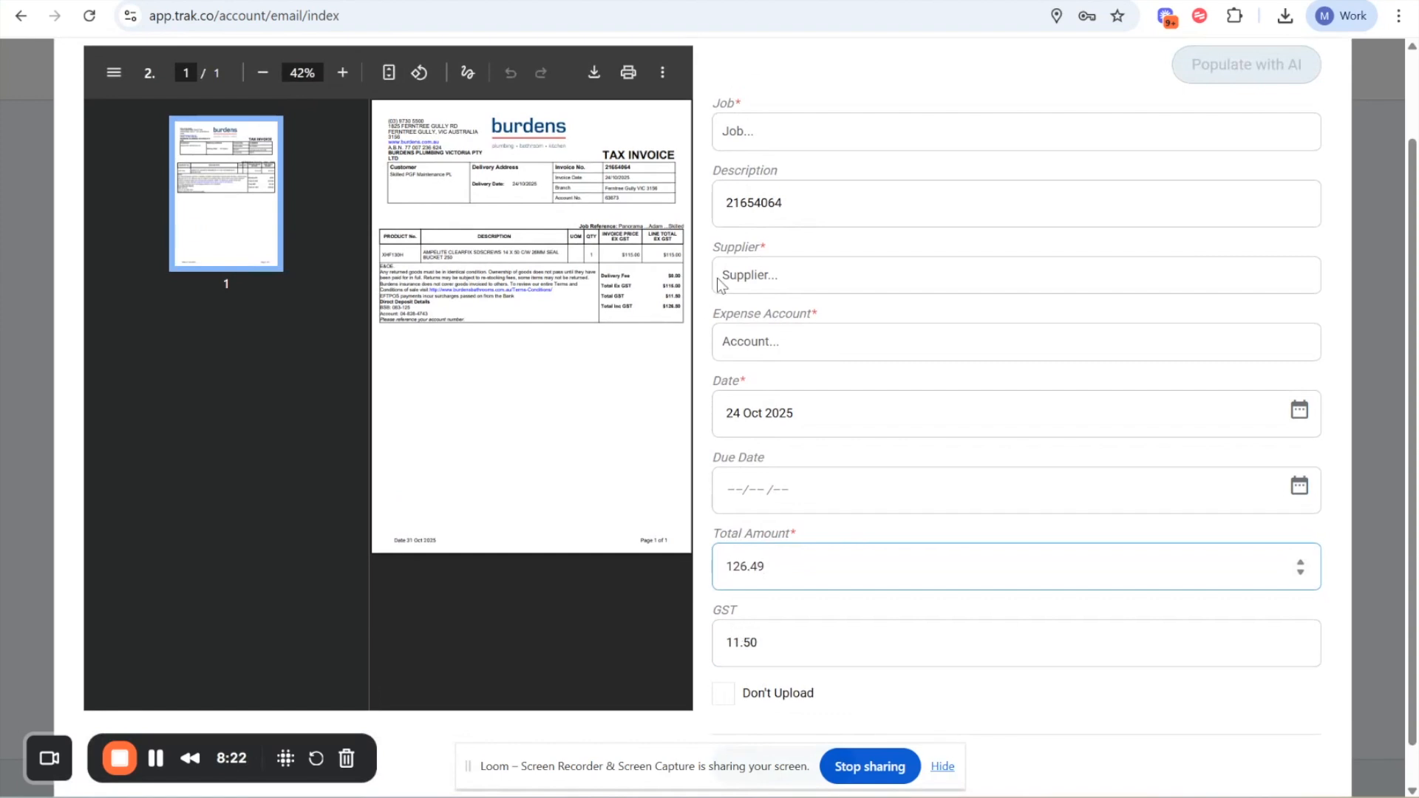
scroll(849, 409, "up", 2)
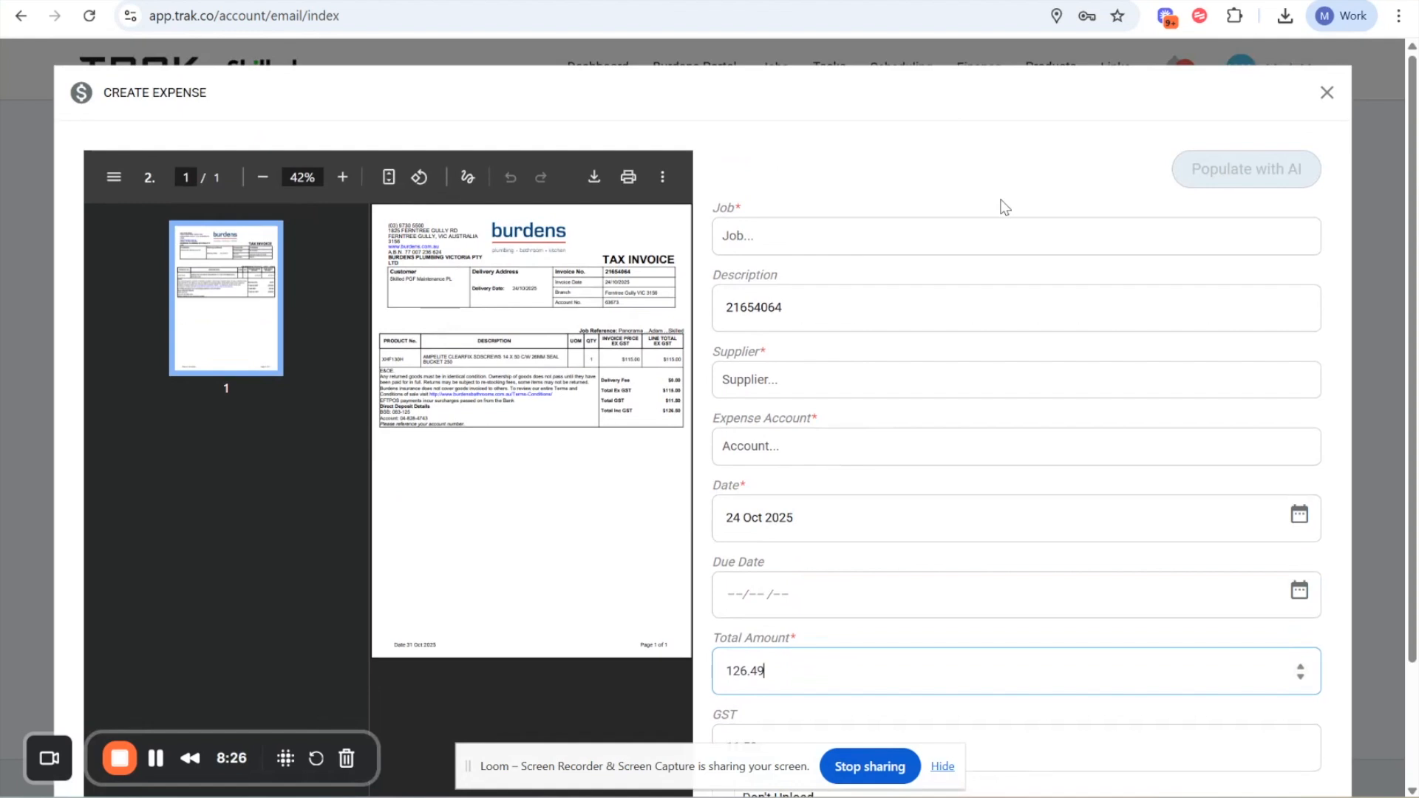
left_click(1326, 92)
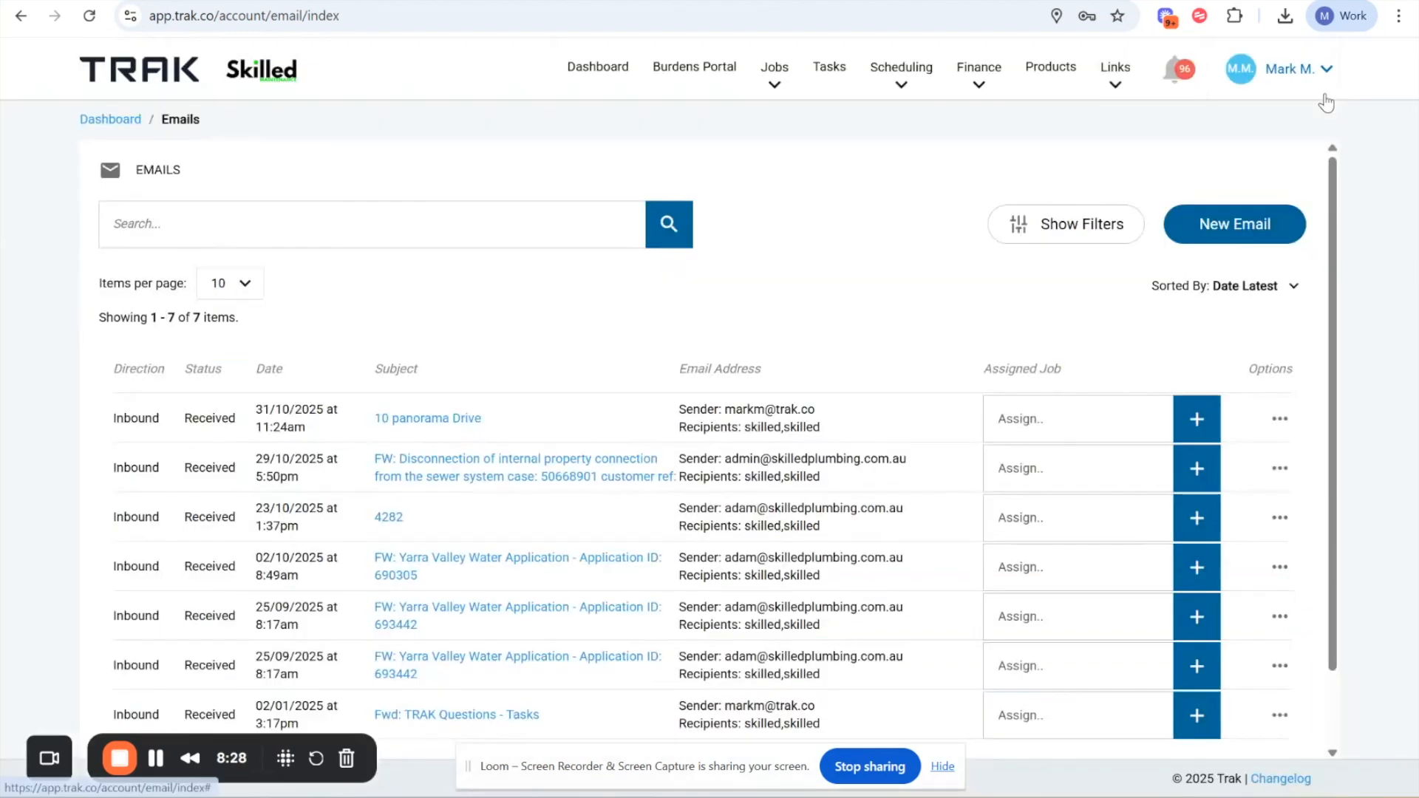